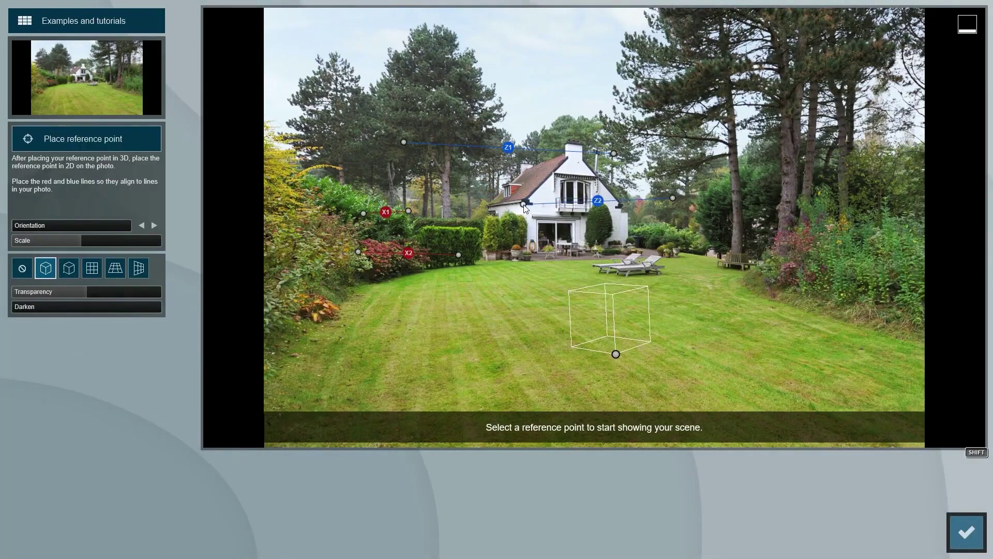
Step: Align the Z1 line with the house roof and shrink the matched house to fit the photo
left_click_drag(600, 152, 585, 149)
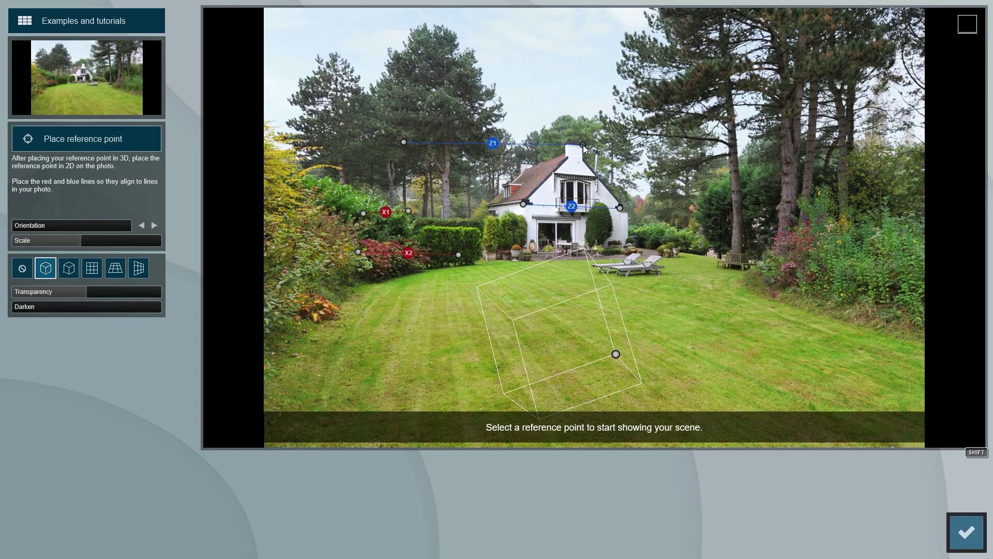
left_click_drag(405, 143, 567, 144)
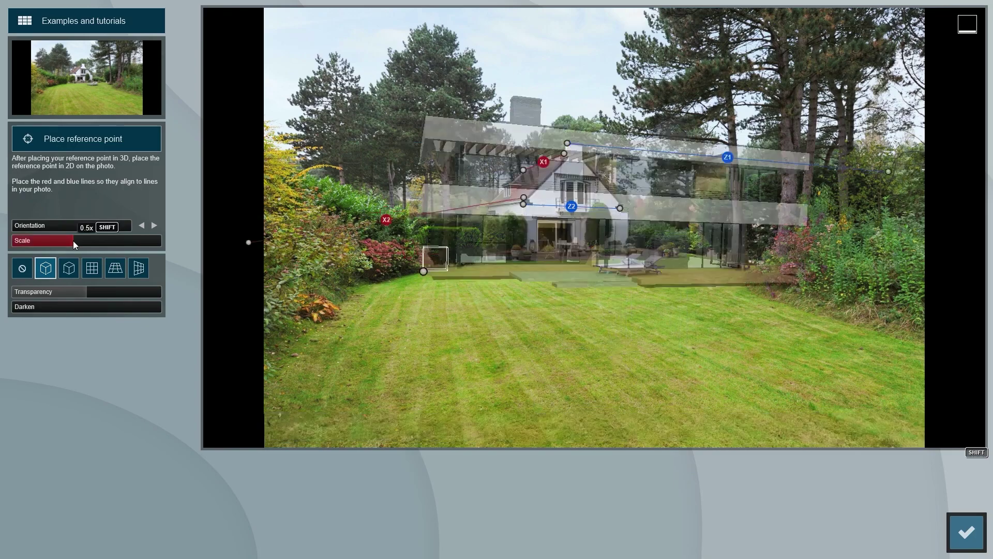
left_click_drag(74, 244, 64, 242)
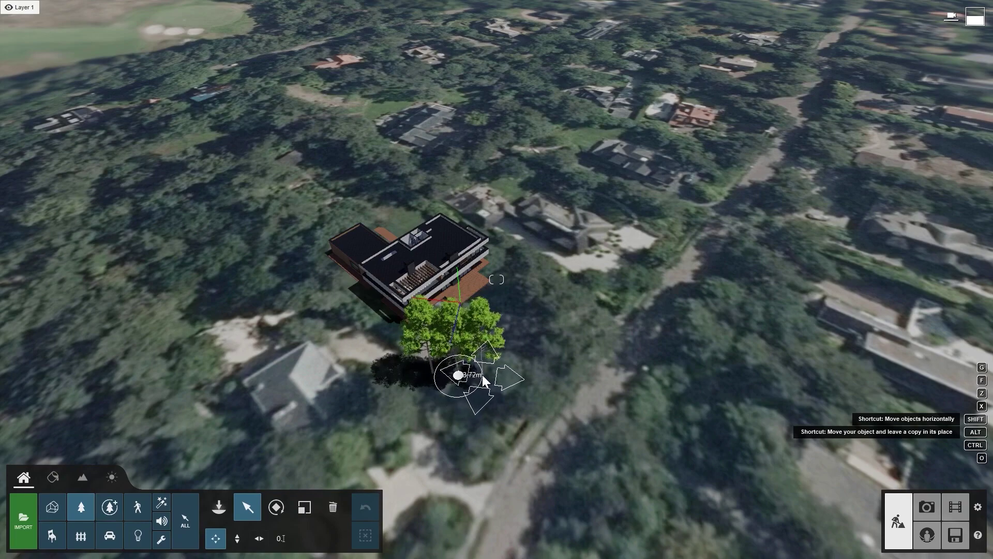
Step: Refresh the still-photo preview, then start a new project from the Files menu
left_click(926, 507)
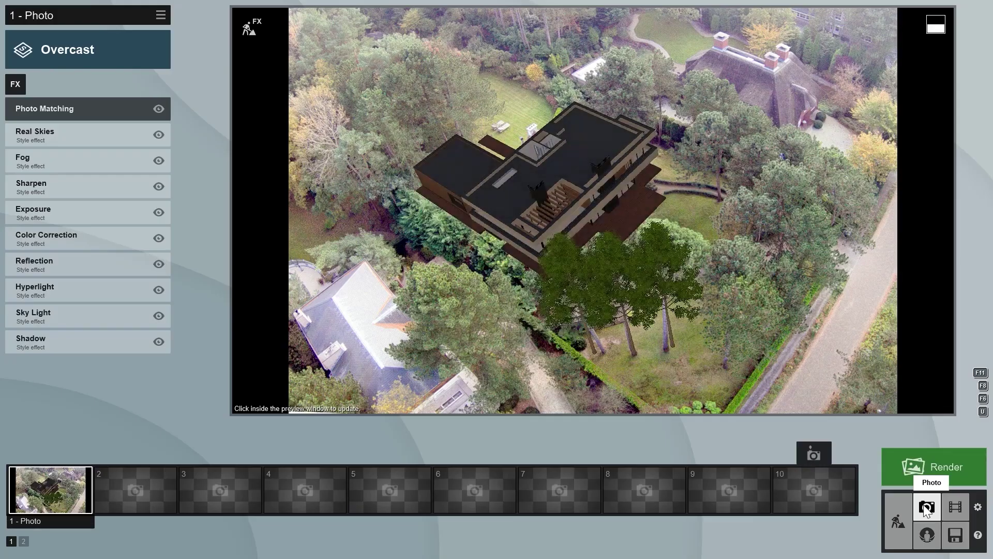
left_click(575, 263)
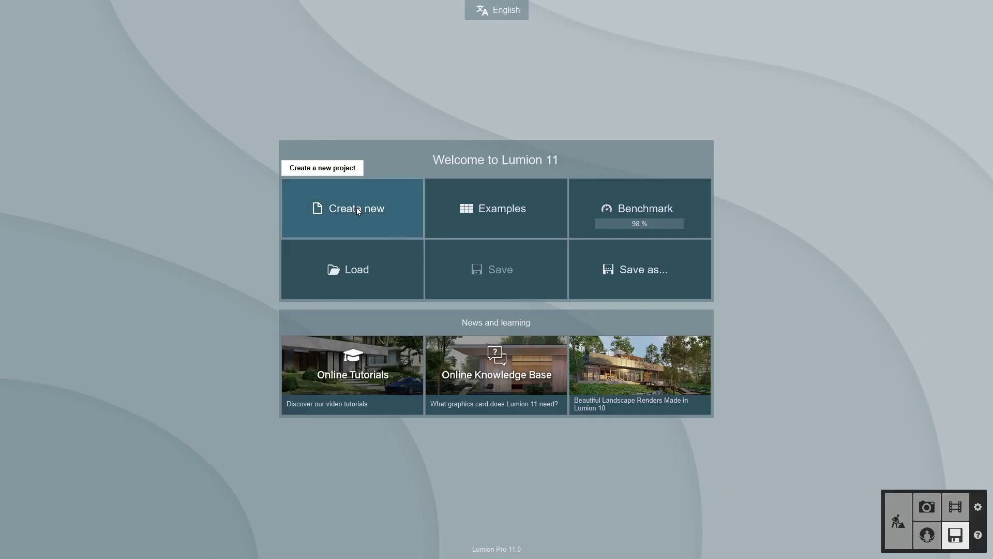
left_click(356, 207)
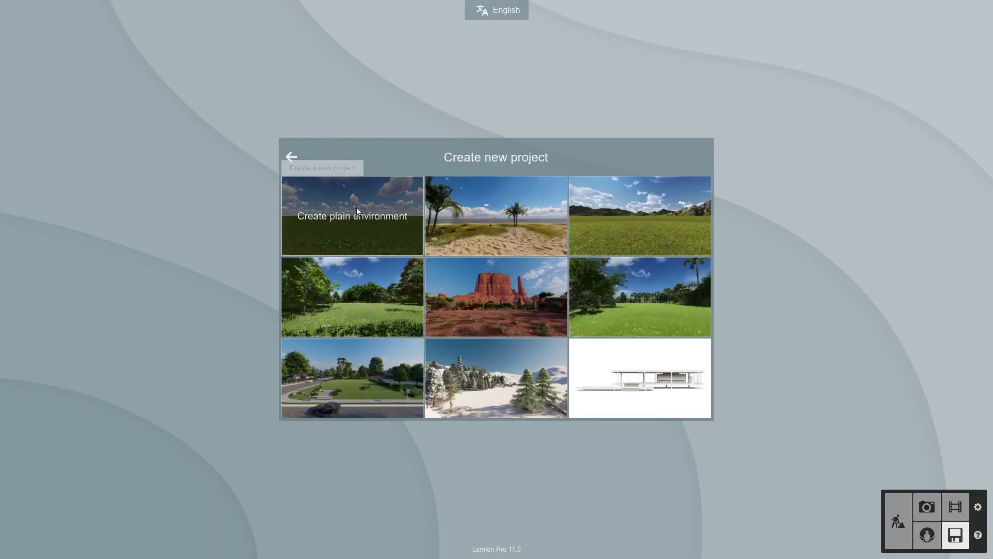
Step: Start a plain grass environment and test placing the imported house model
left_click(361, 196)
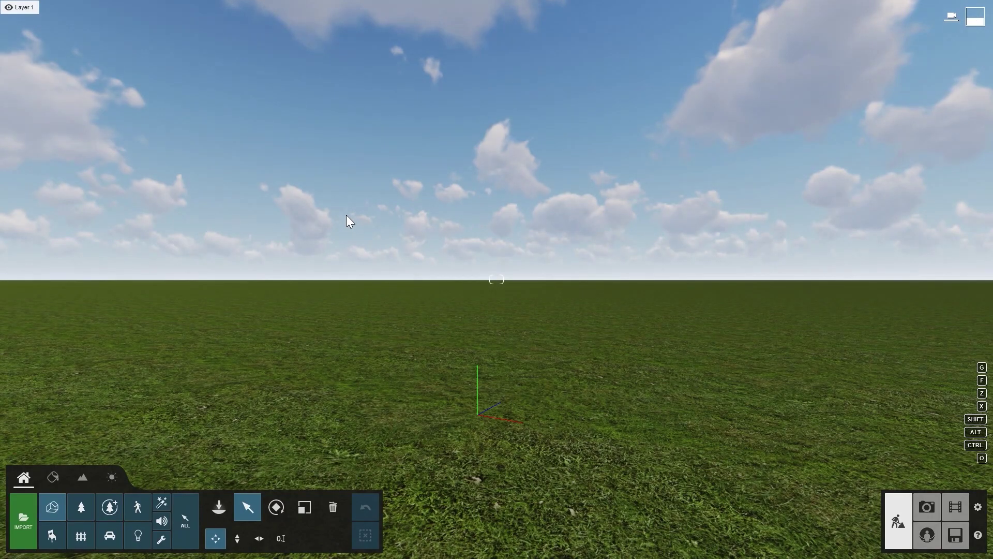
left_click(220, 508)
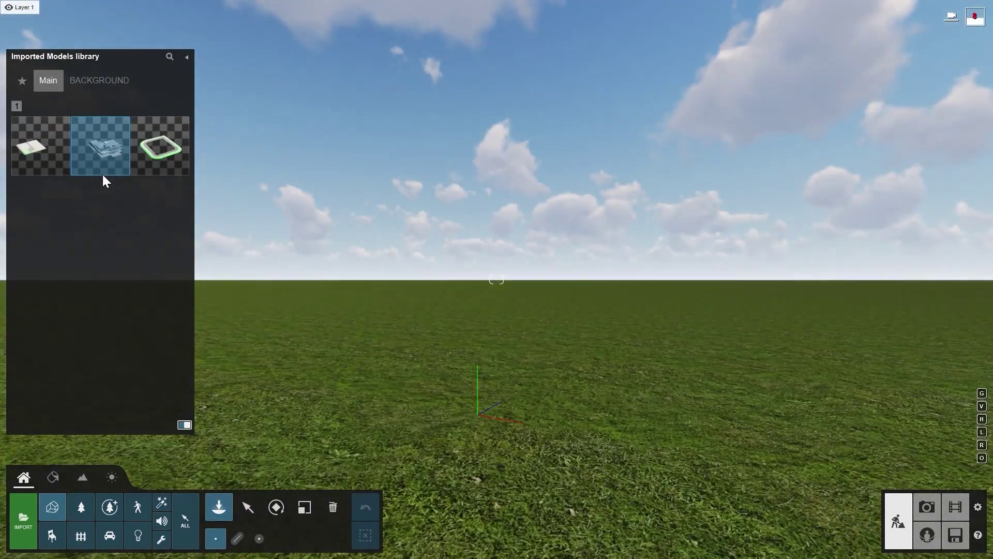
left_click(458, 339)
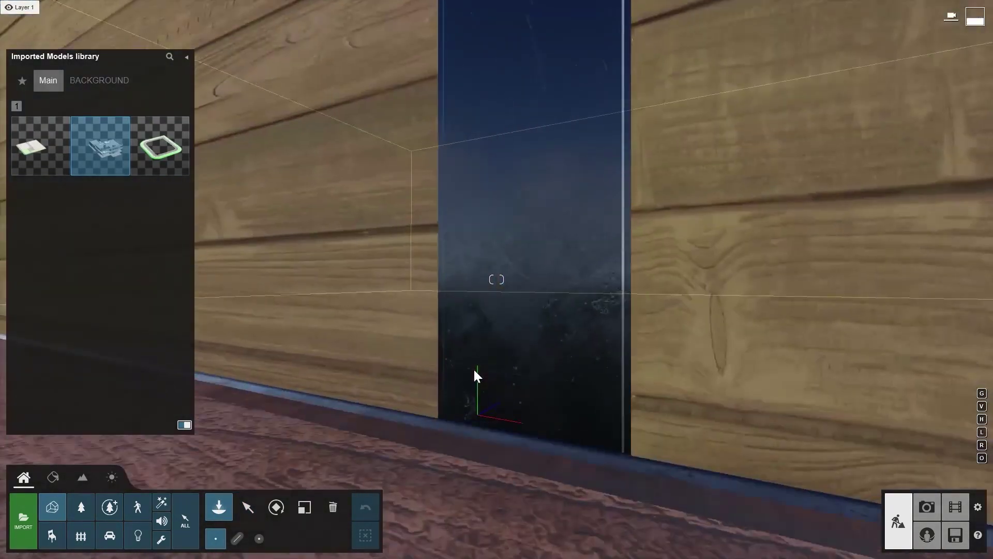
left_click(248, 508)
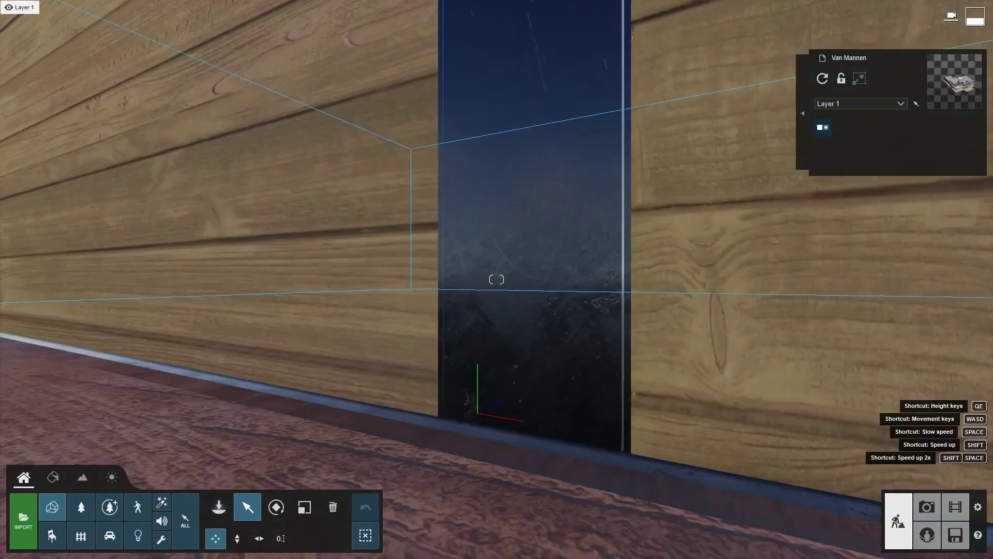
scroll(300, 412, "down", 10)
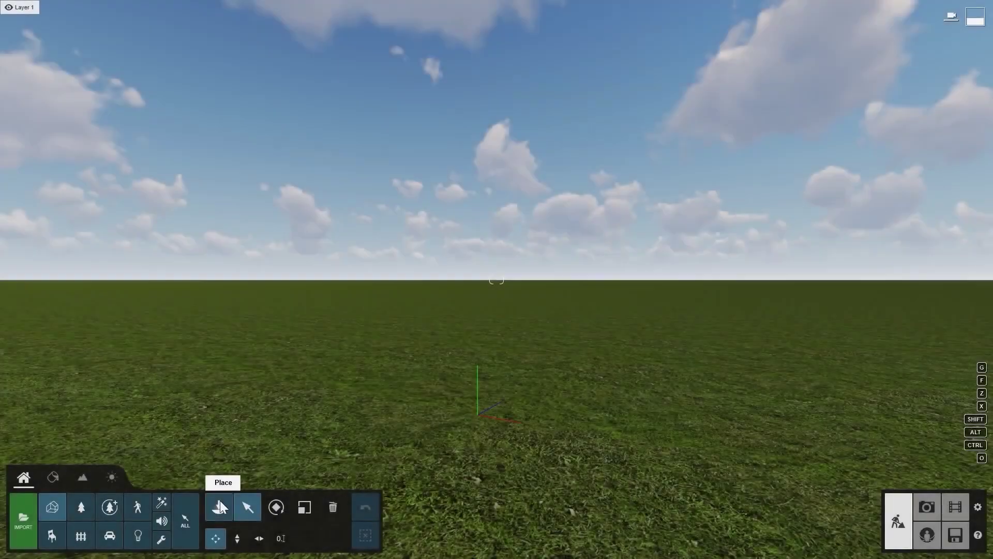
left_click(220, 507)
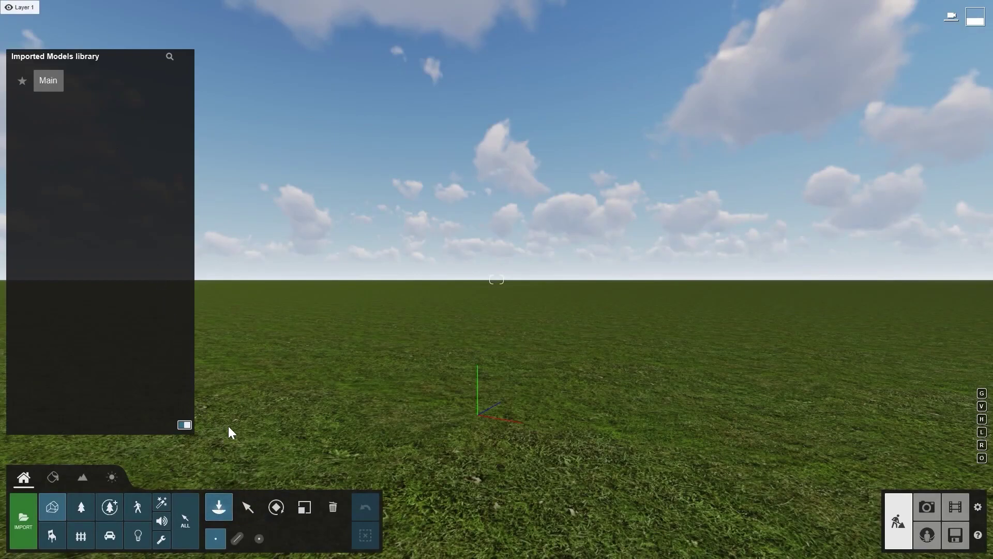
Step: Load the Residential home example project from Files > Examples
left_click(955, 535)
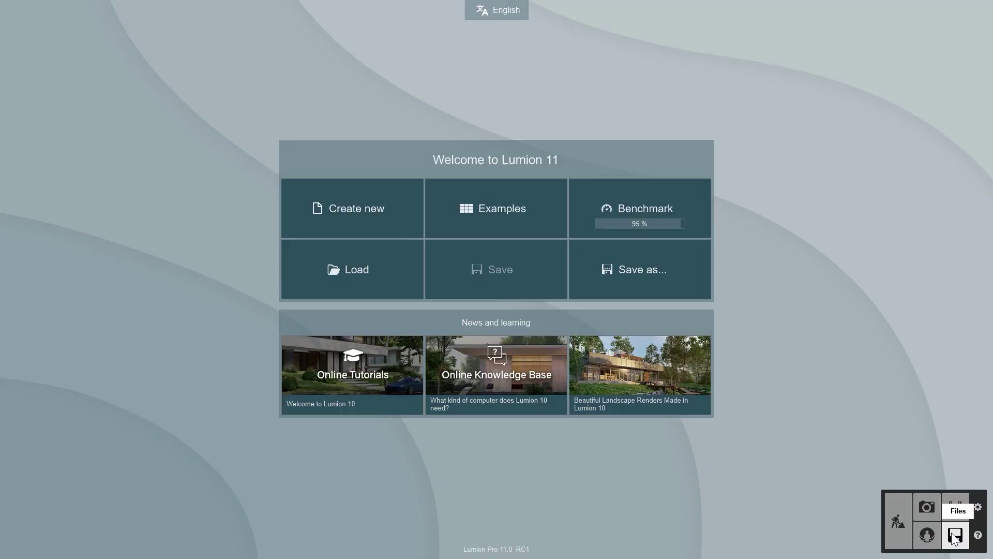
left_click(471, 202)
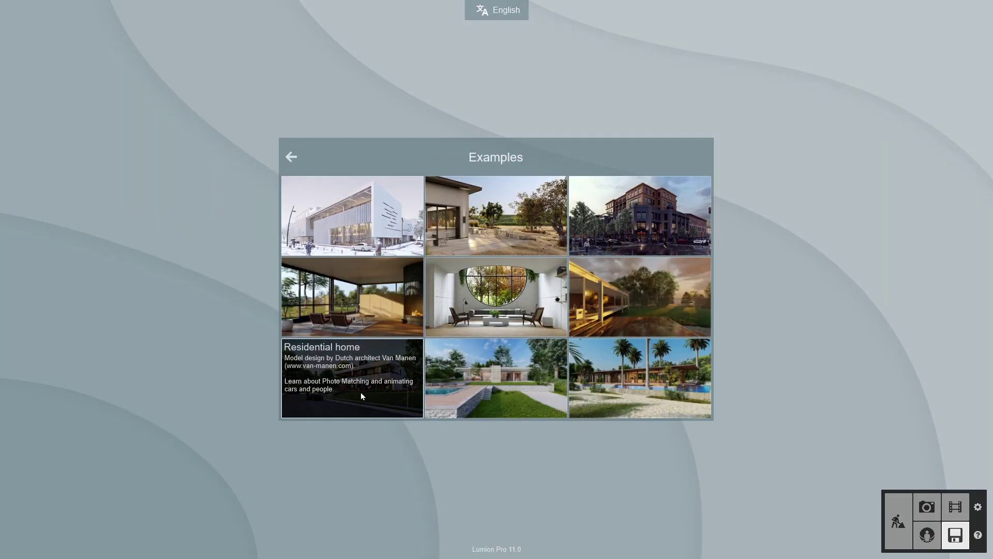
left_click(371, 380)
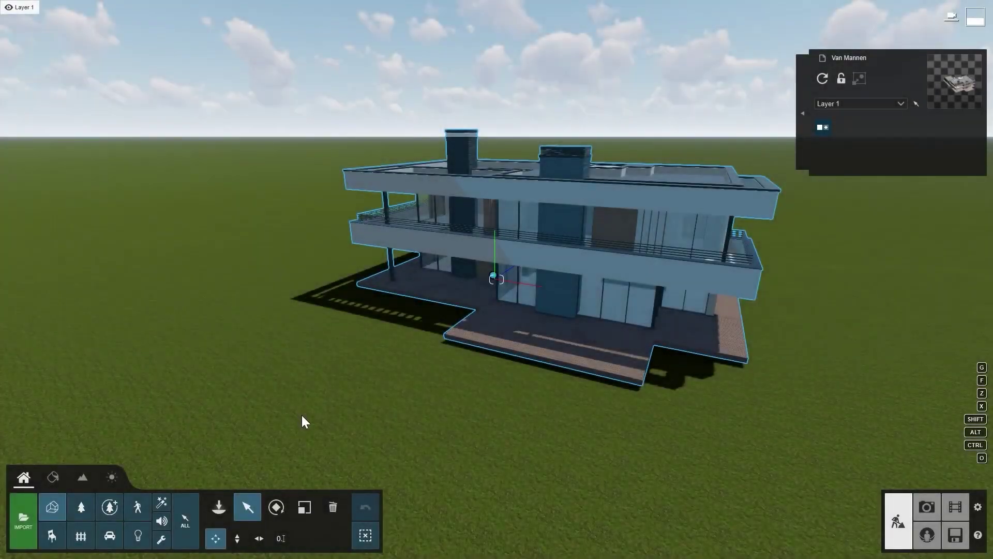
Step: Turn on OpenStreetMap in the Landscape tools, dismiss the beta notice, and open the location map
right_click_drag(302, 415, 311, 411)
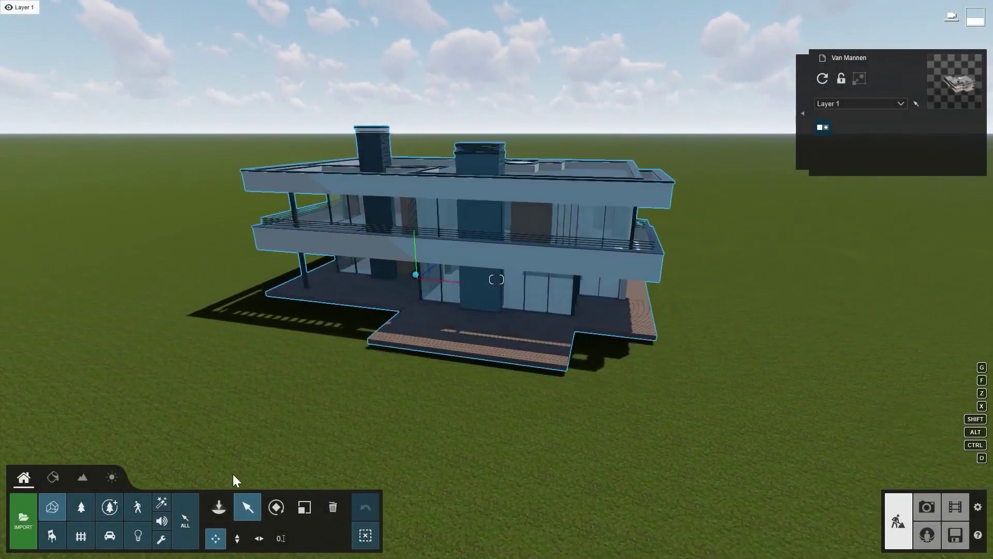
left_click(84, 477)
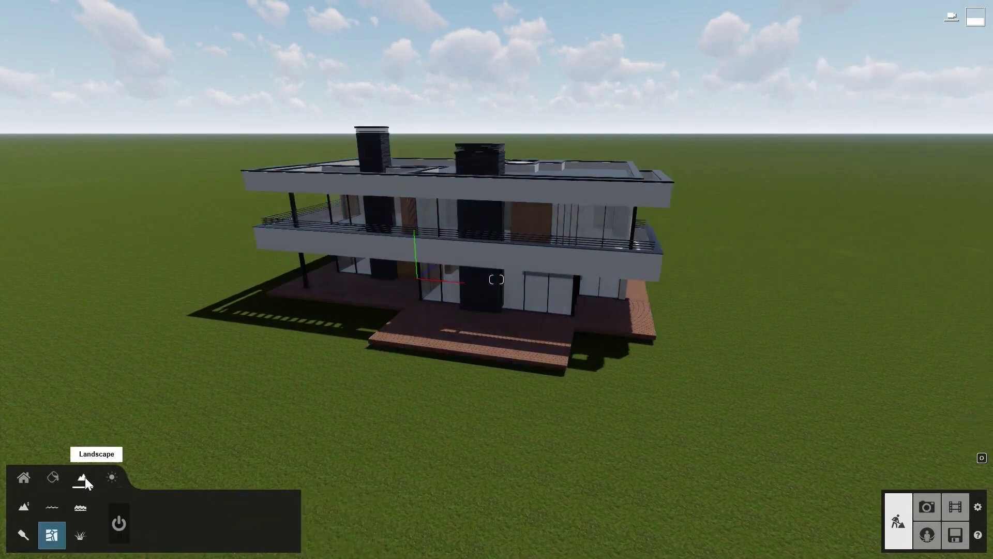
left_click(119, 522)
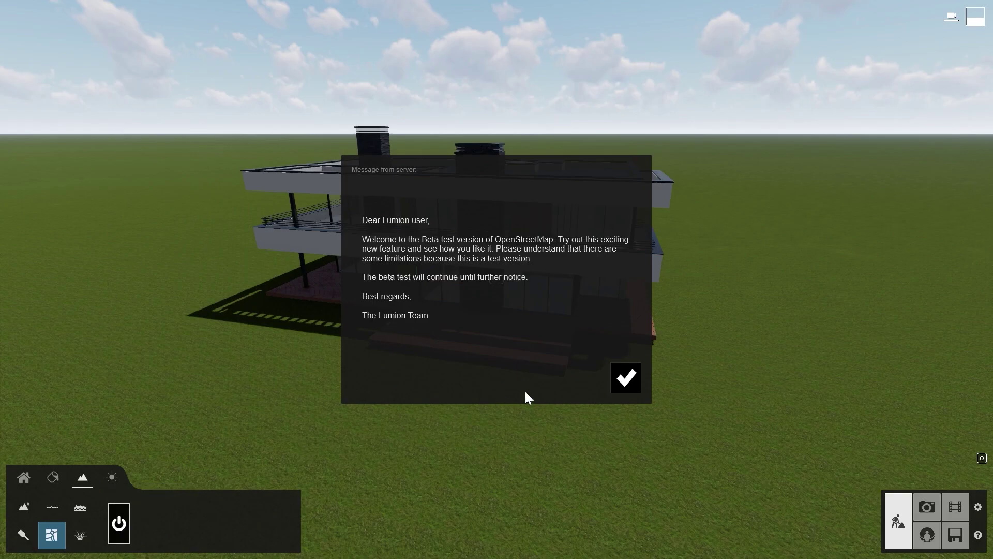
left_click(624, 380)
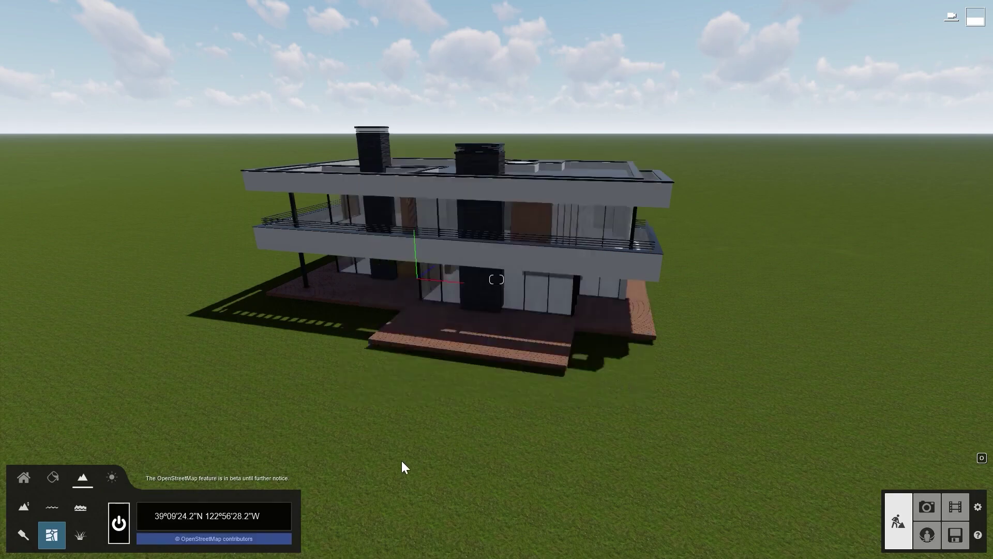
left_click(261, 514)
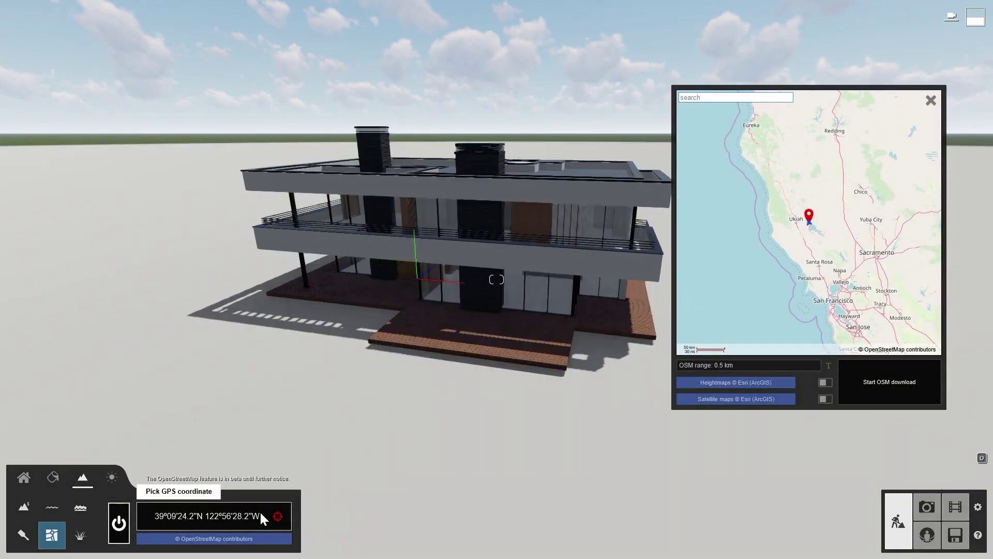
type("slingerweg 14, wassenaar")
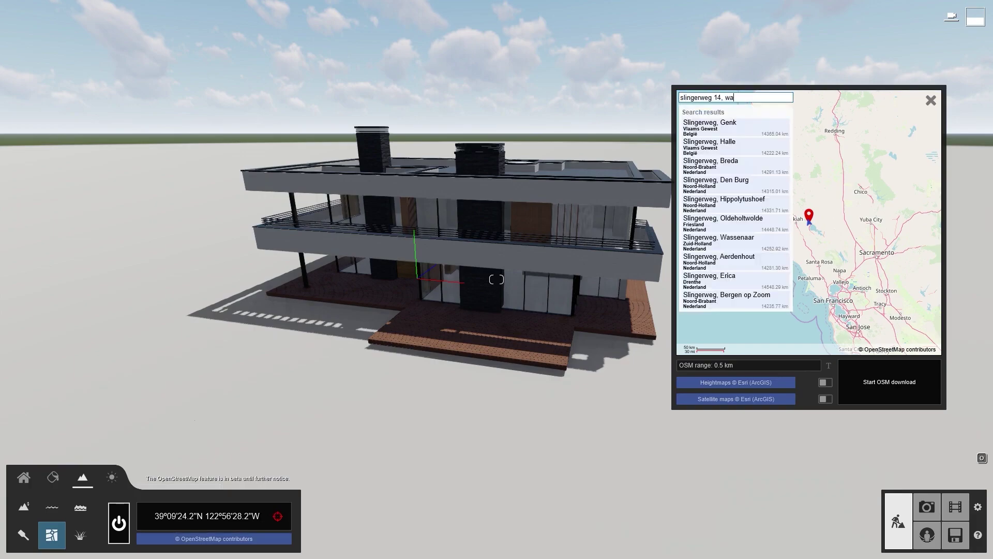
left_click(699, 130)
left_click(826, 383)
left_click(826, 399)
left_click(874, 380)
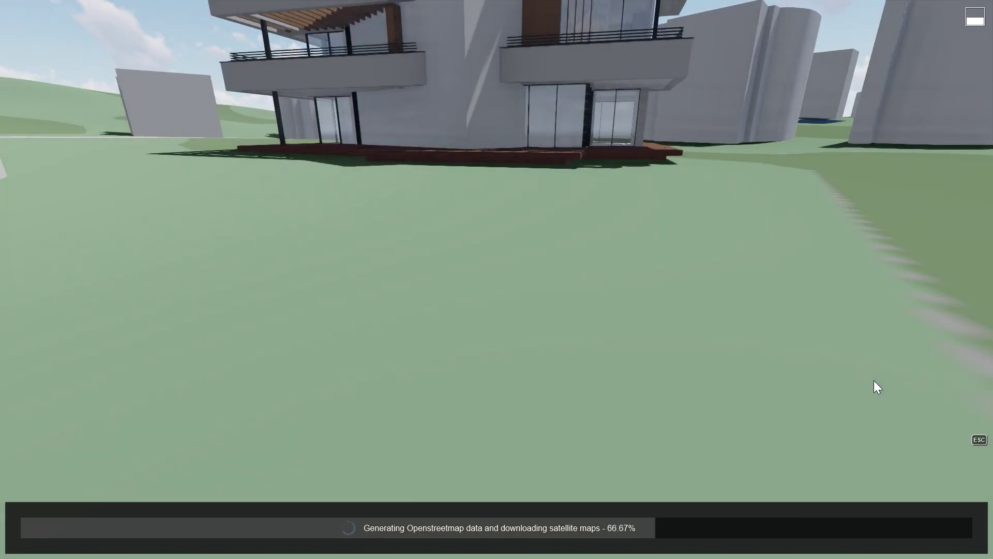
right_click_drag(874, 380, 497, 279)
Step: Hide the Water, Earth and Landuse layers and the building overlapping the house
scroll(384, 288, "down", 10)
left_click(398, 504)
left_click(398, 519)
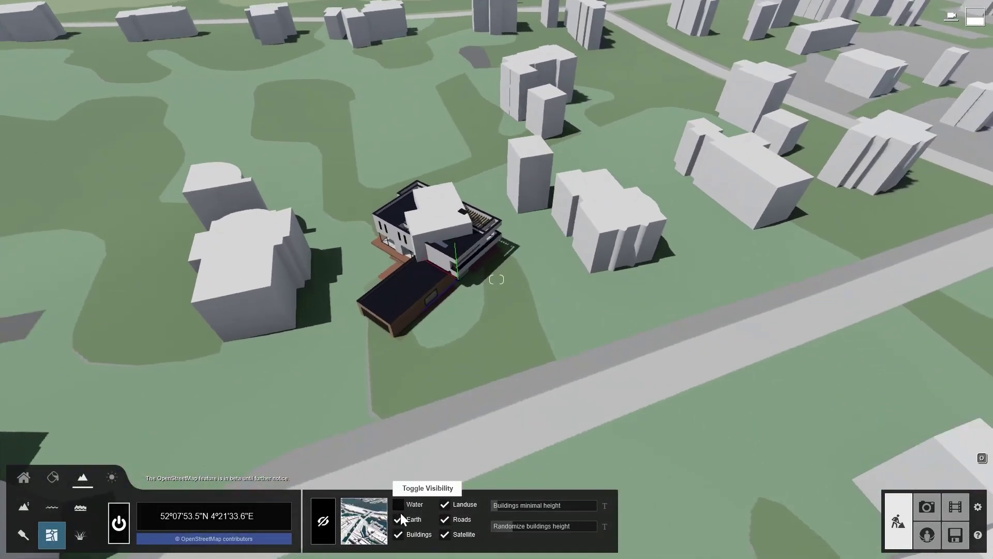
left_click(446, 504)
left_click(323, 519)
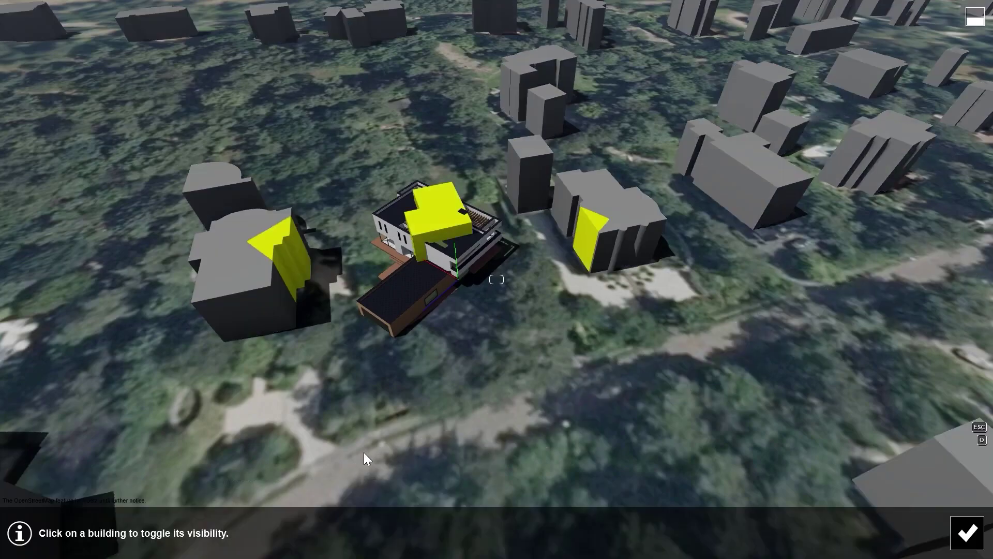
left_click(443, 228)
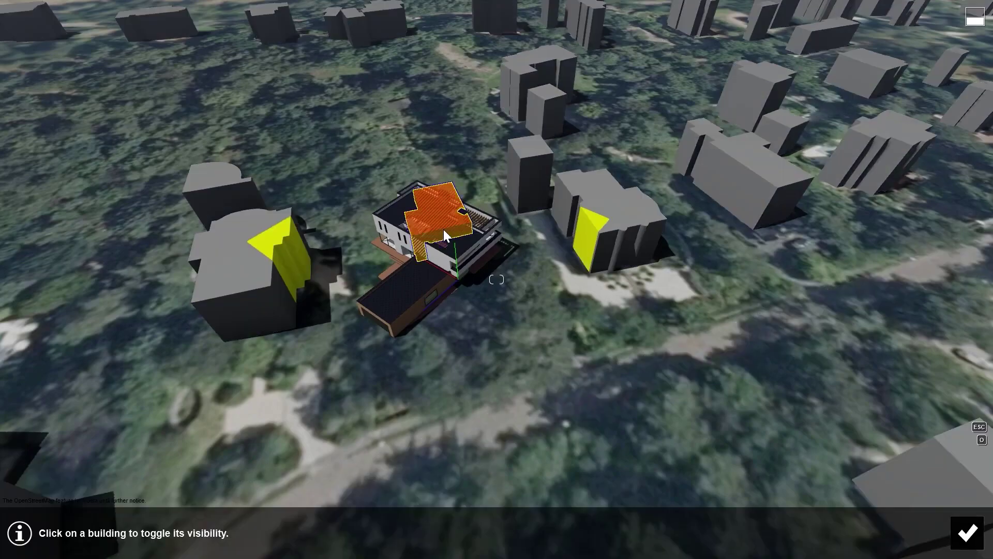
left_click(967, 533)
left_click(23, 477)
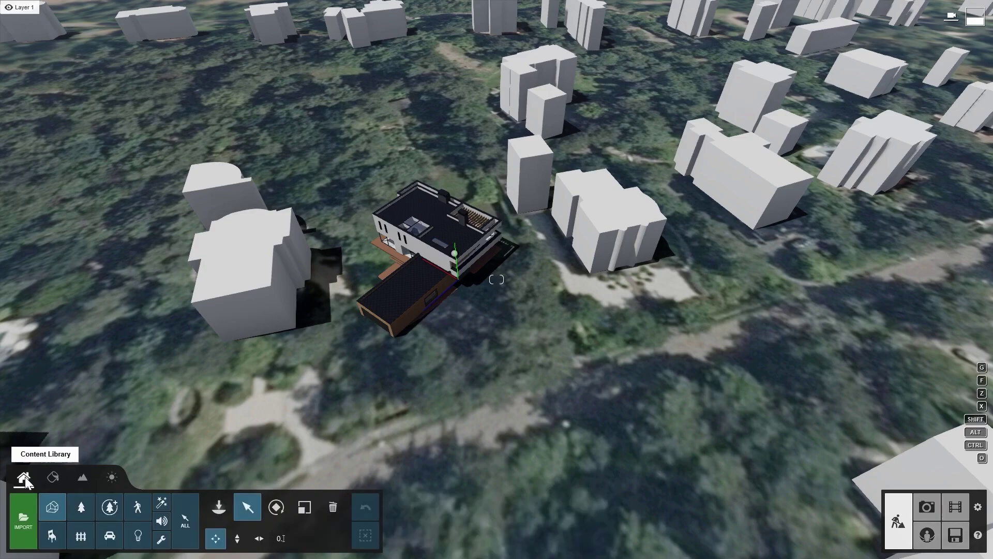
Step: Rotate the house on its plot
left_click(276, 507)
left_click(456, 253)
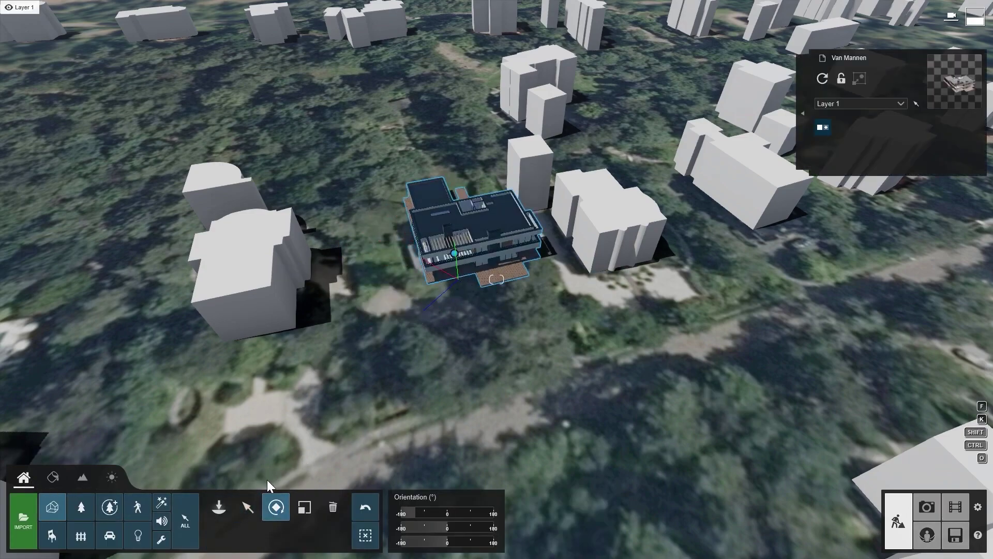
left_click(248, 507)
Step: Store the current aerial view as photo slot 1 in Photo mode
left_click(926, 507)
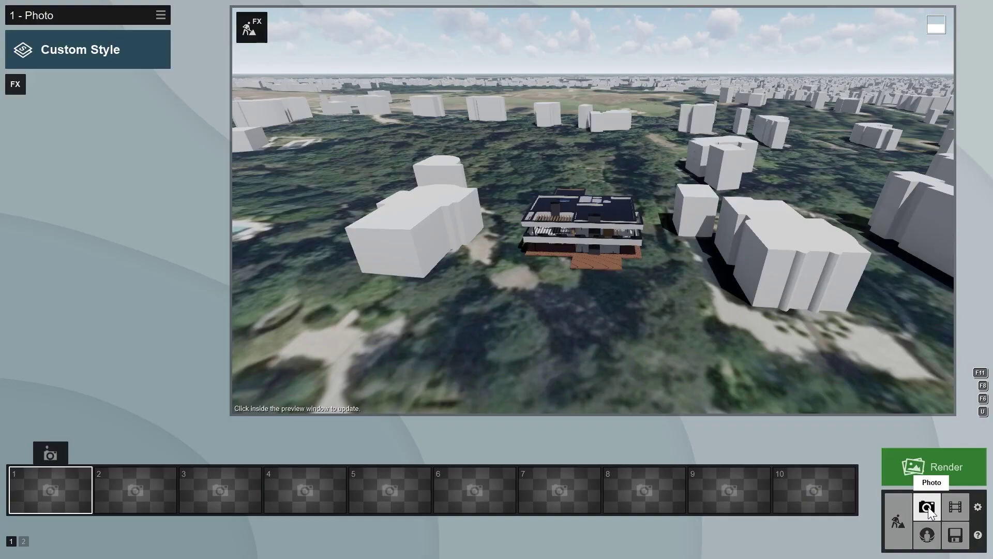
left_click(50, 454)
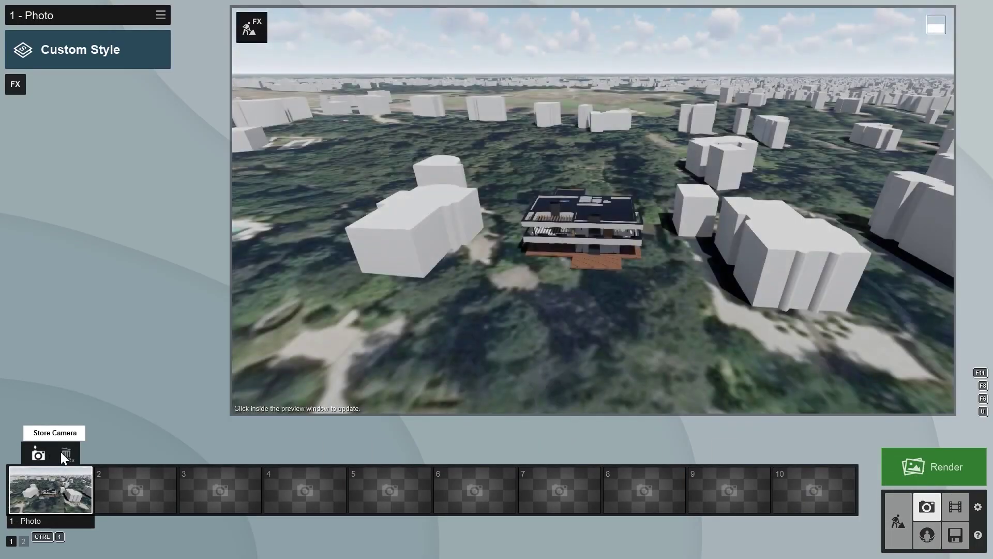
left_click(14, 85)
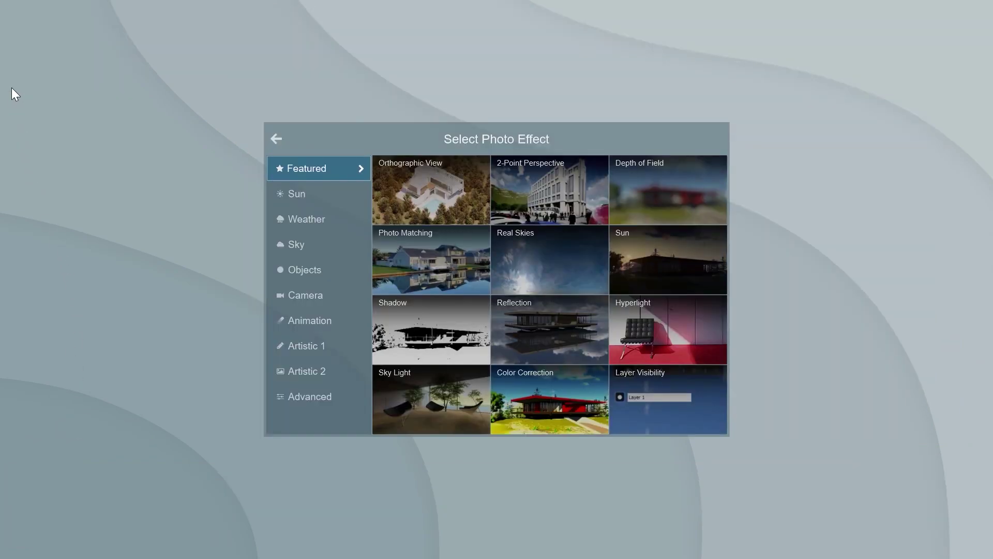
Step: Add a Photo Matching effect to photo 1 and open its editor
left_click(411, 259)
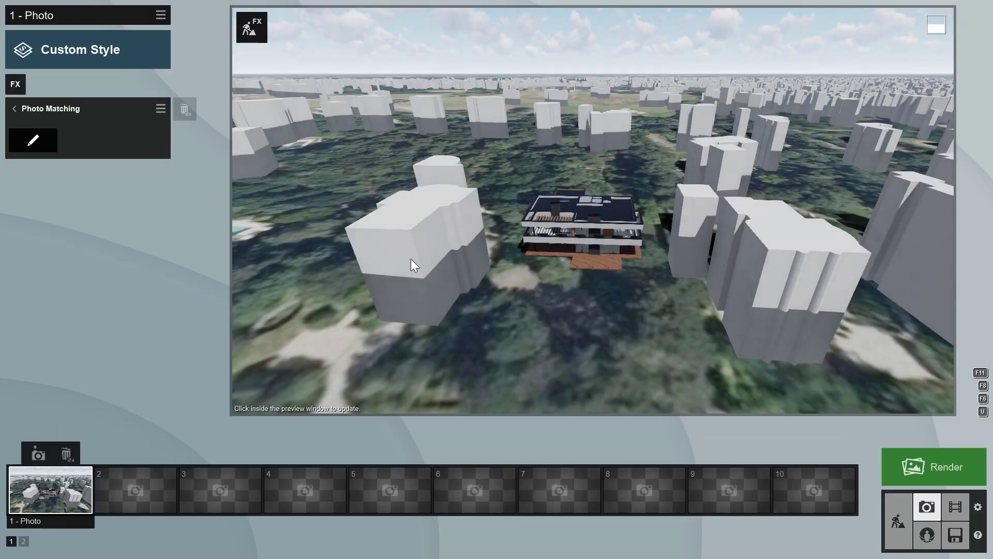
left_click(40, 146)
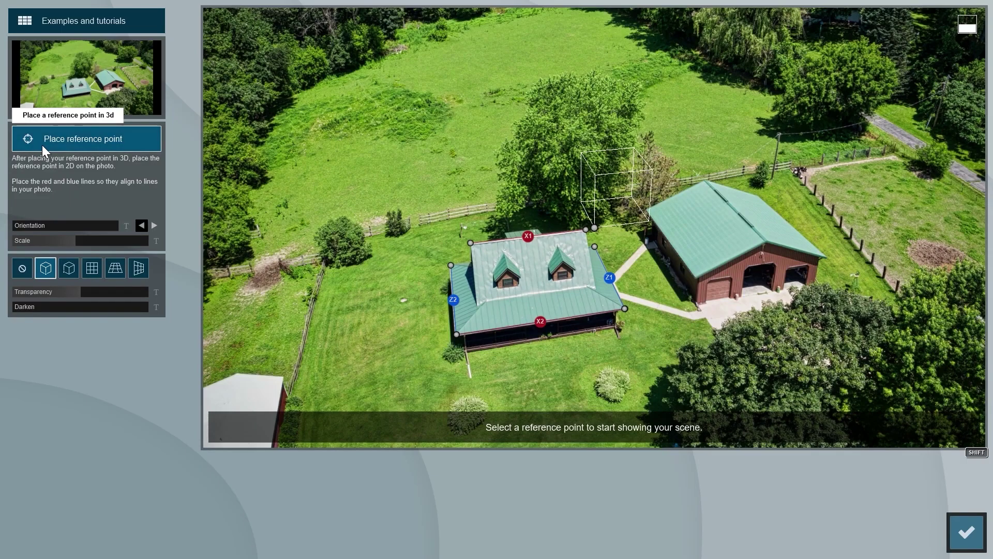
Step: Load the aerial drone photo and align the blue Z lines with the house edges
left_click(80, 81)
double_click(307, 147)
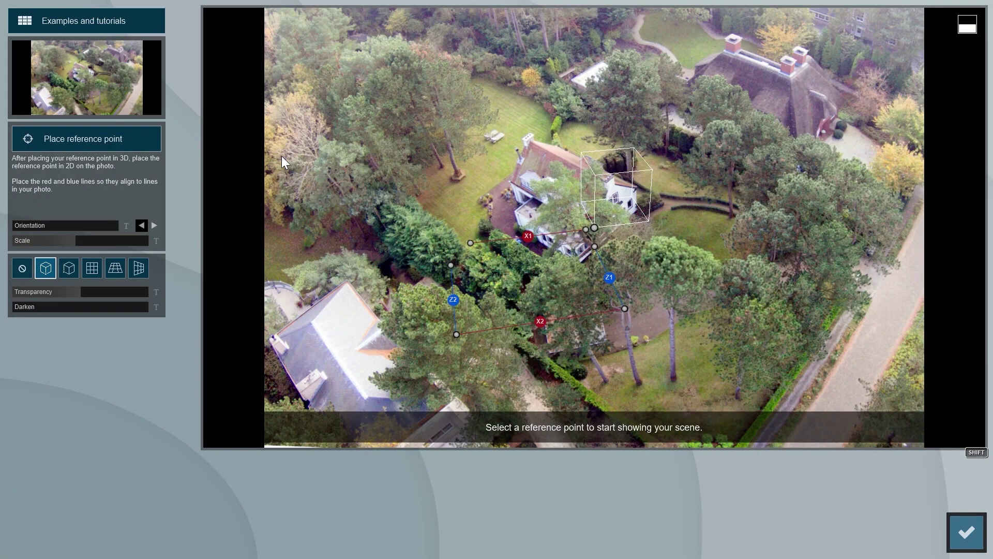
left_click_drag(450, 264, 511, 181)
left_click_drag(457, 334, 836, 373)
left_click_drag(644, 292, 931, 339)
left_click_drag(585, 229, 635, 187)
left_click_drag(471, 243, 464, 337)
Step: Fit the red X1 and X2 lines to the roof and house edges
left_click_drag(636, 187, 636, 209)
left_click_drag(469, 336, 538, 302)
left_click_drag(642, 334, 558, 145)
left_click_drag(556, 145, 501, 119)
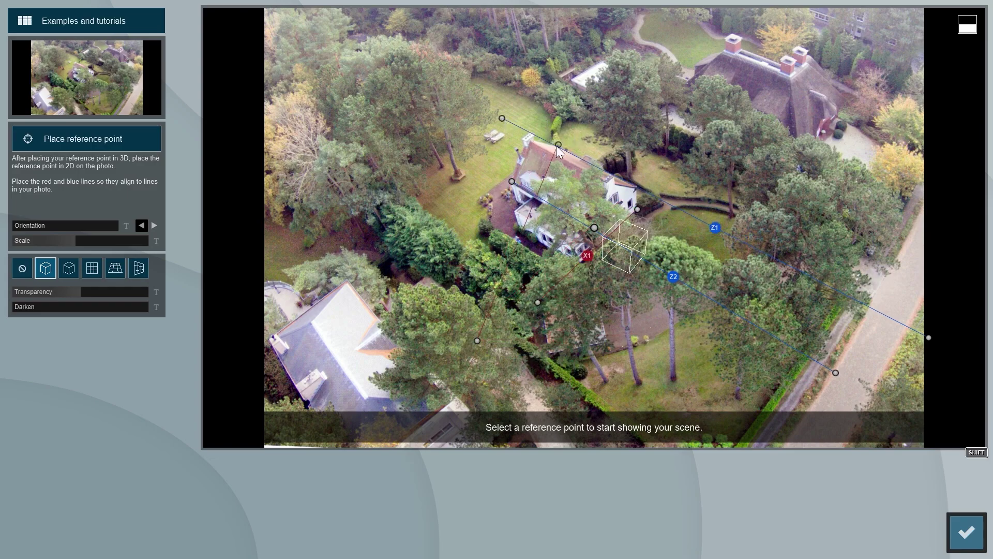
left_click_drag(477, 341, 326, 335)
left_click_drag(512, 181, 433, 136)
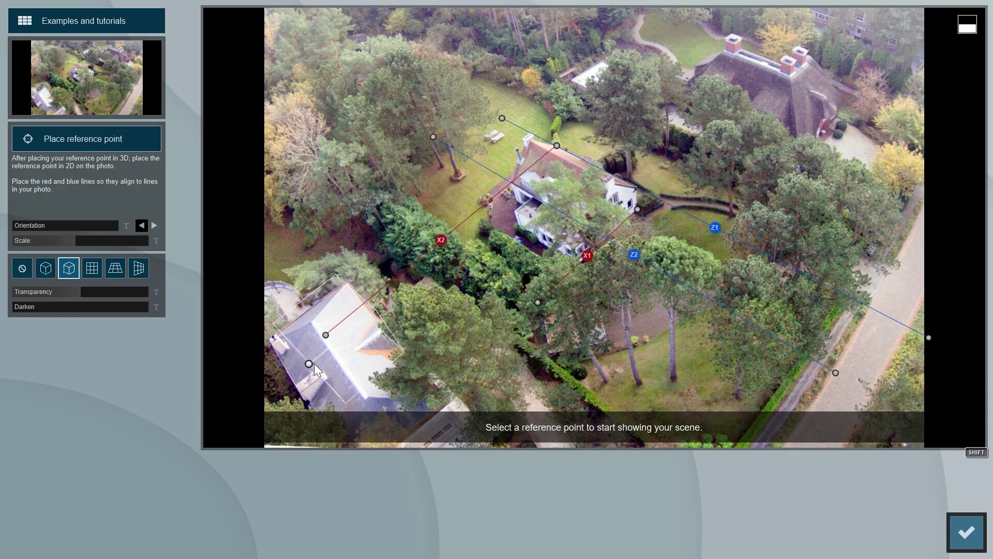
Step: Show the ground-plane grid and set the 3D reference point on the deck's left corner
left_click(97, 271)
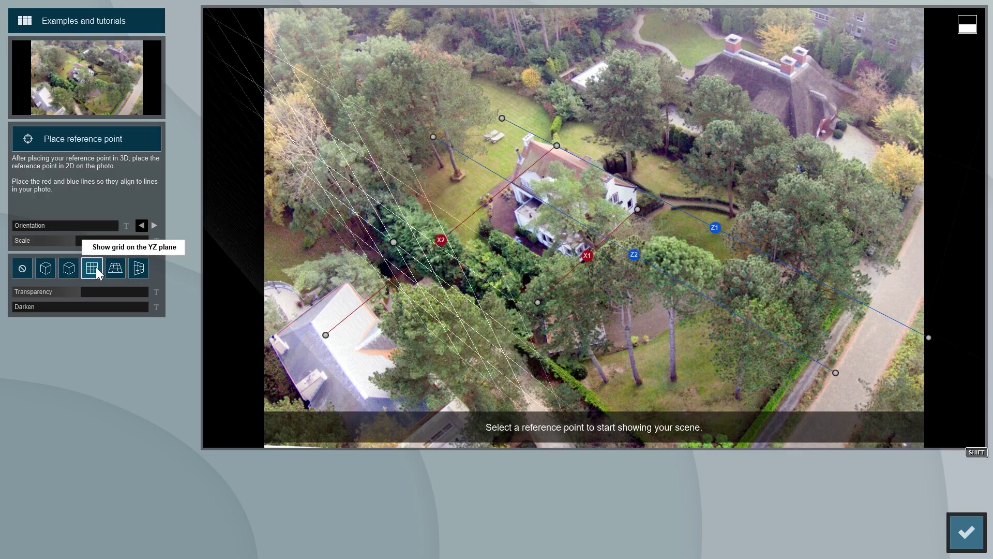
left_click(115, 267)
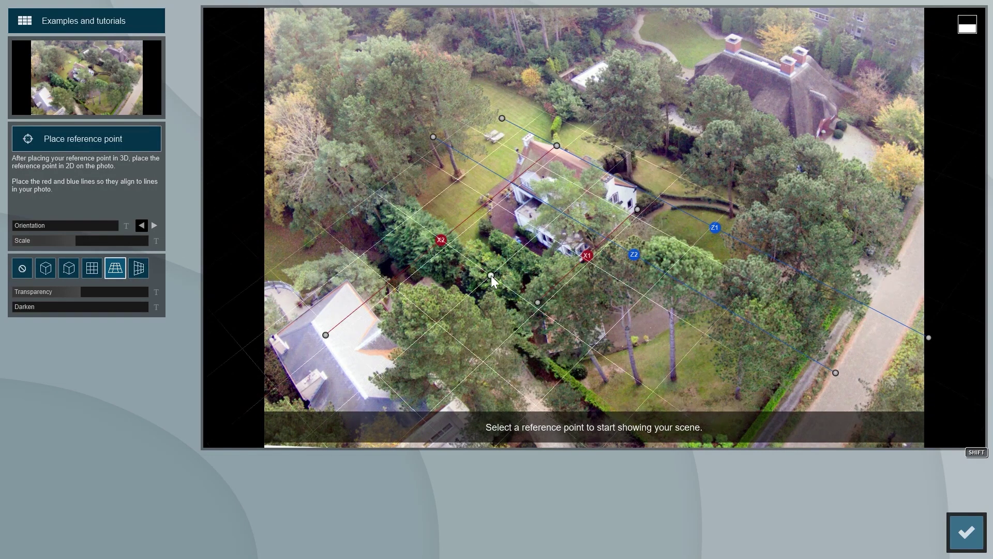
left_click_drag(491, 275, 578, 281)
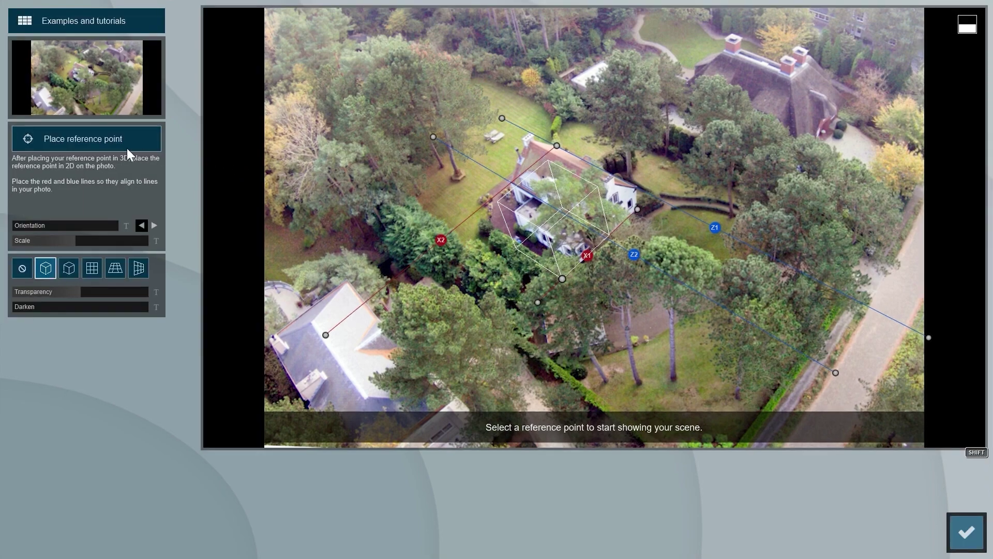
left_click(85, 138)
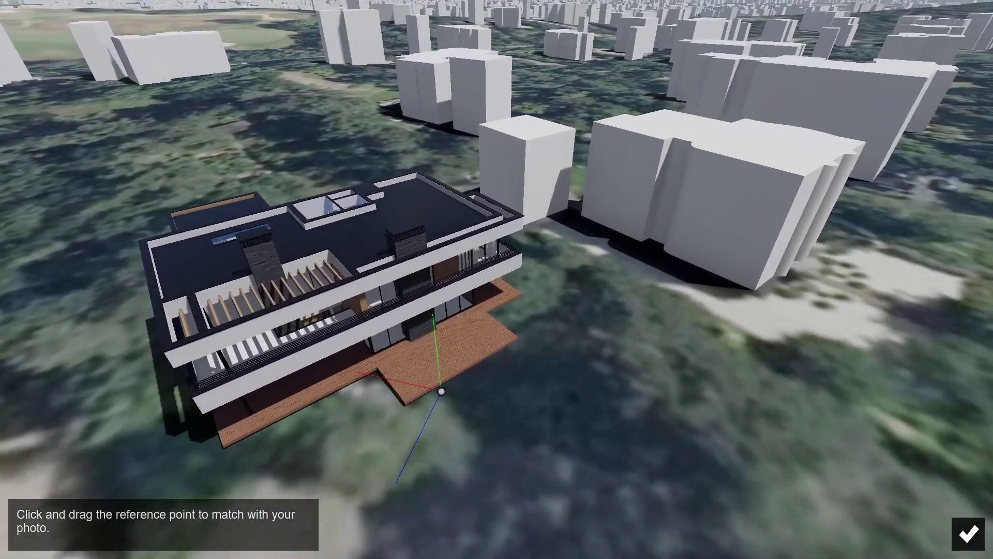
left_click_drag(445, 392, 225, 443)
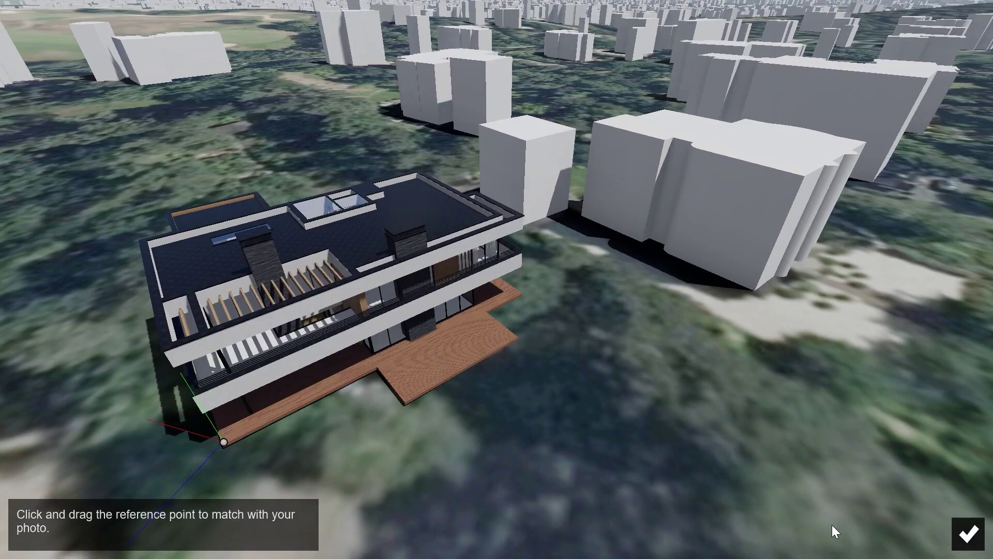
left_click(966, 532)
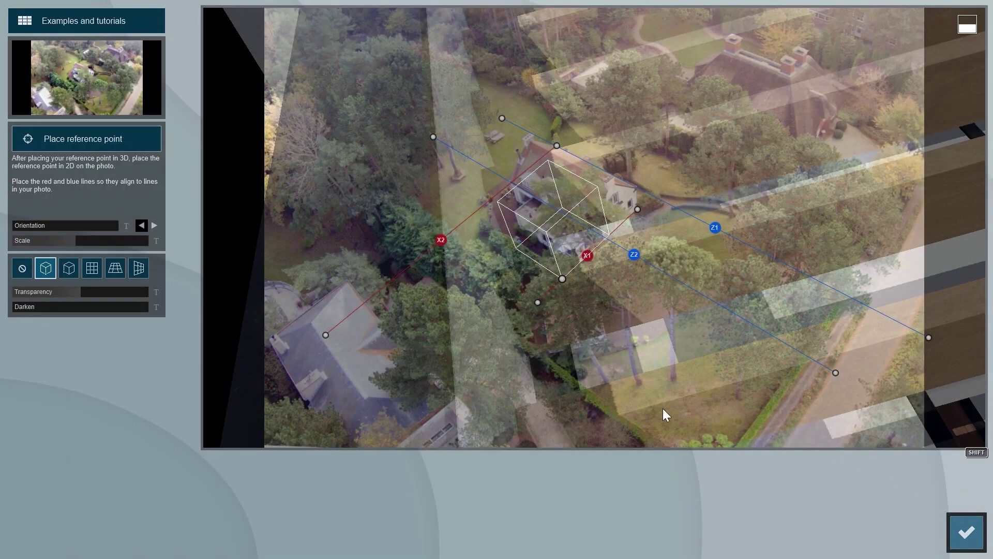
Step: Shrink and rotate the house to fit the drone photo, nudge it into place, and confirm
left_click_drag(73, 247, 992, 282)
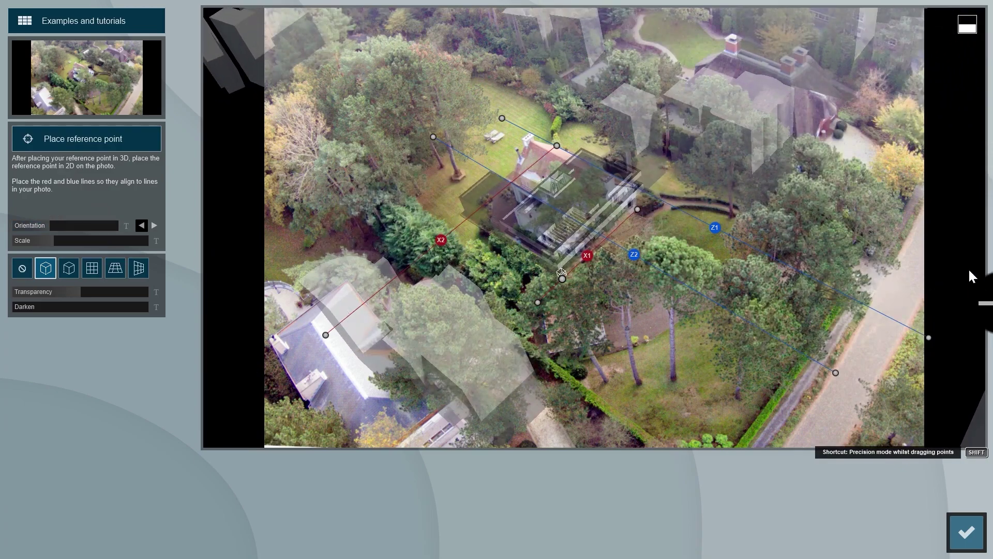
left_click_drag(52, 240, 166, 236, "shift")
mouse_move(561, 280)
left_mouse_down()
mouse_move(545, 263)
mouse_move(510, 286)
mouse_move(536, 275)
mouse_move(554, 294)
left_mouse_up()
left_click_drag(49, 240, 247, 238, "shift")
left_click_drag(554, 294, 545, 300)
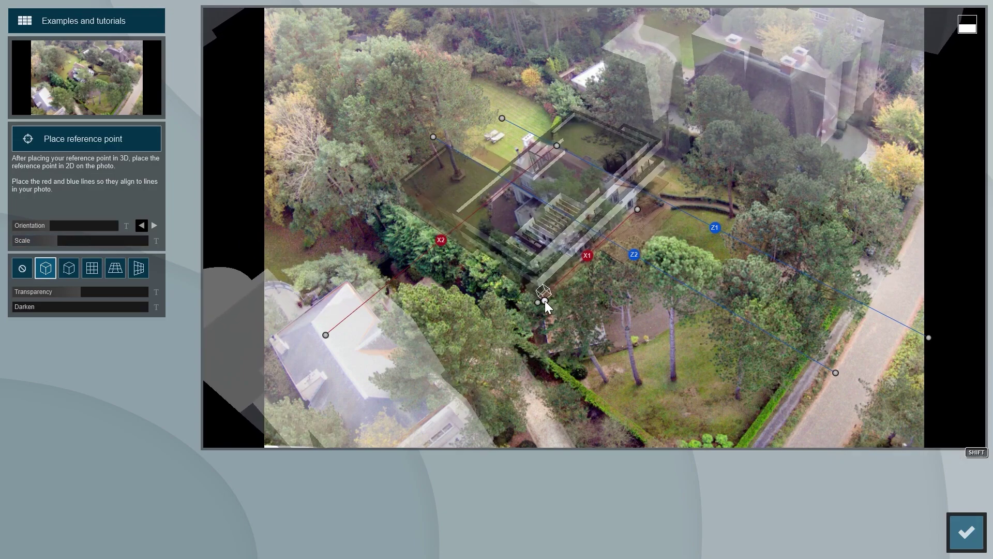
left_click(963, 526)
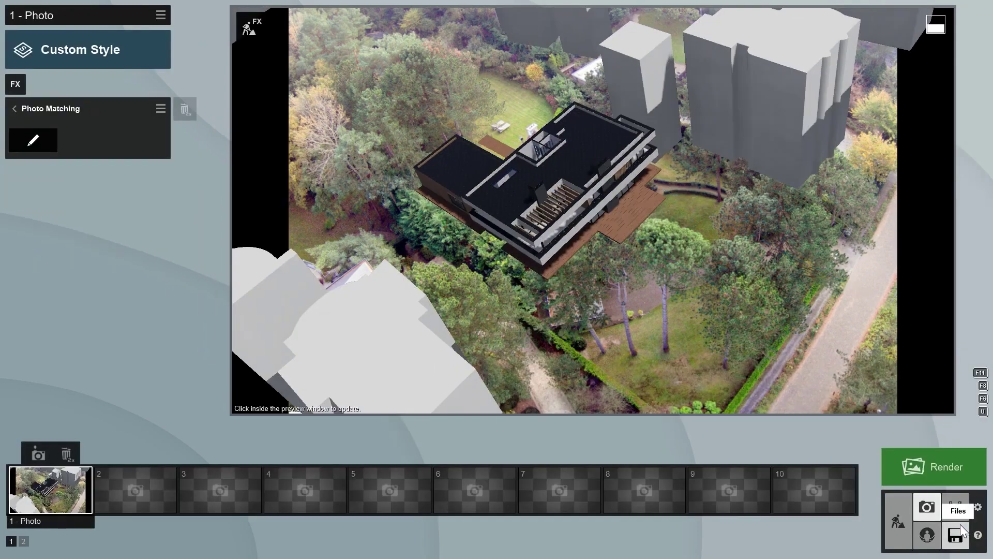
left_click(903, 521)
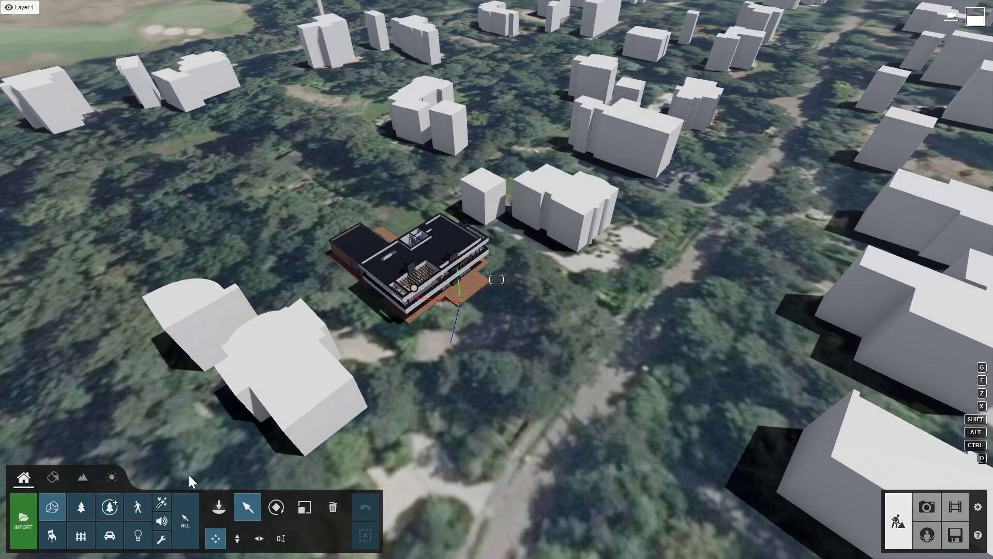
Step: Hide the OpenStreetMap buildings in the Landscape options and return to Photo mode
left_click(90, 473)
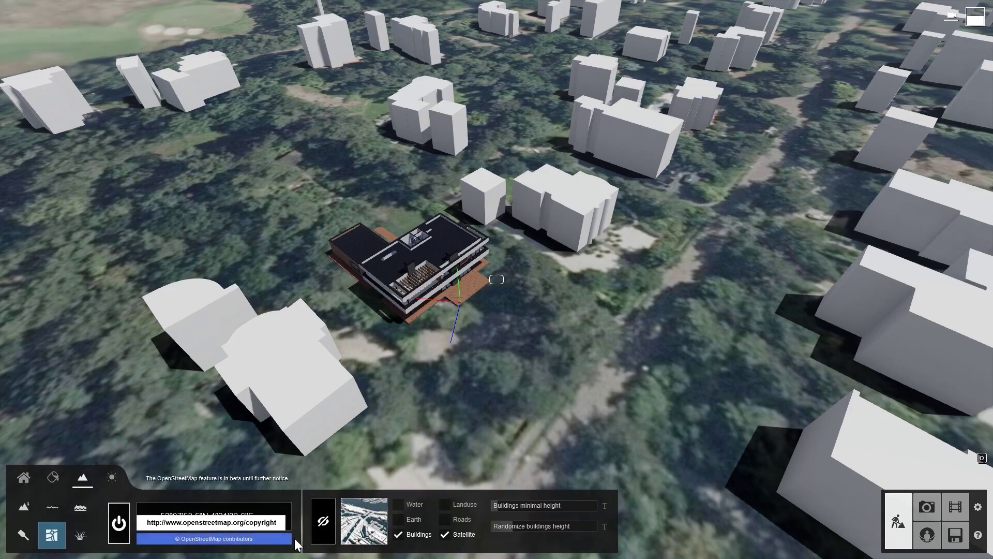
left_click(397, 534)
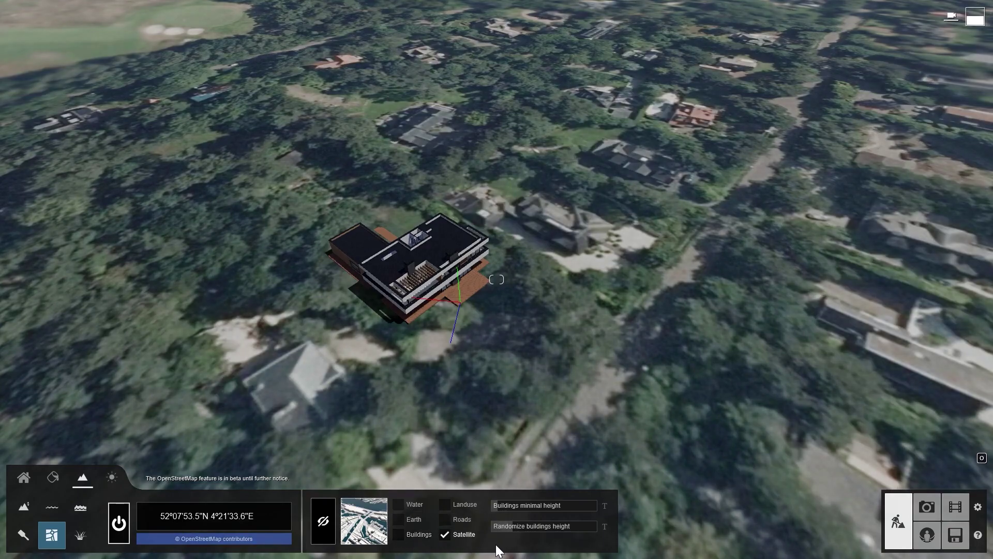
left_click(28, 478)
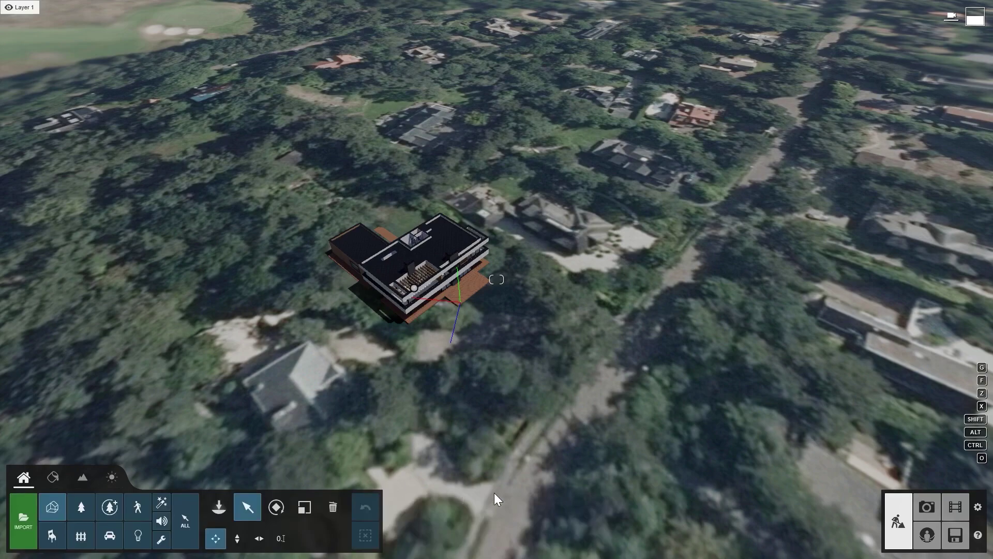
left_click(926, 507)
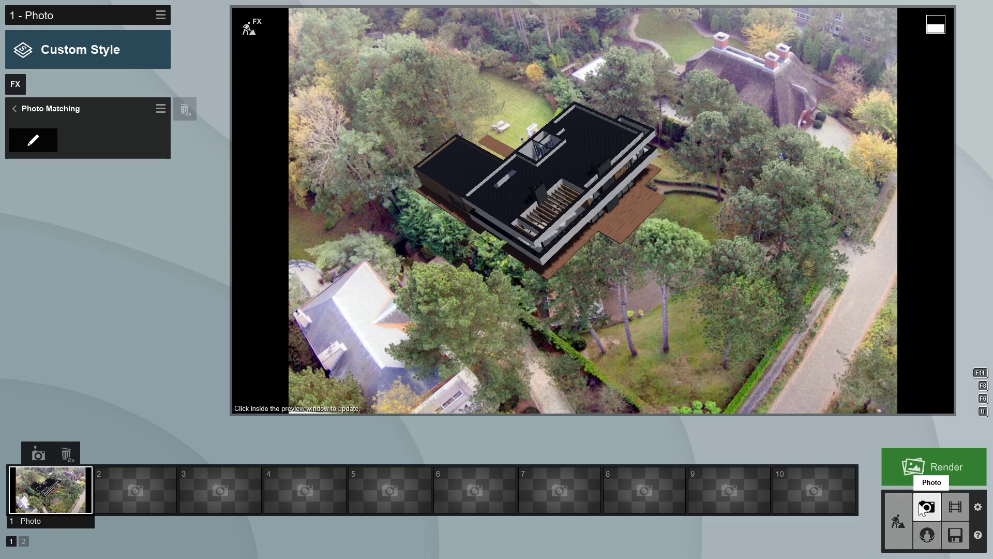
Step: Apply the Overcast style to photo 1, refresh the preview, then return to Build mode
left_click(113, 61)
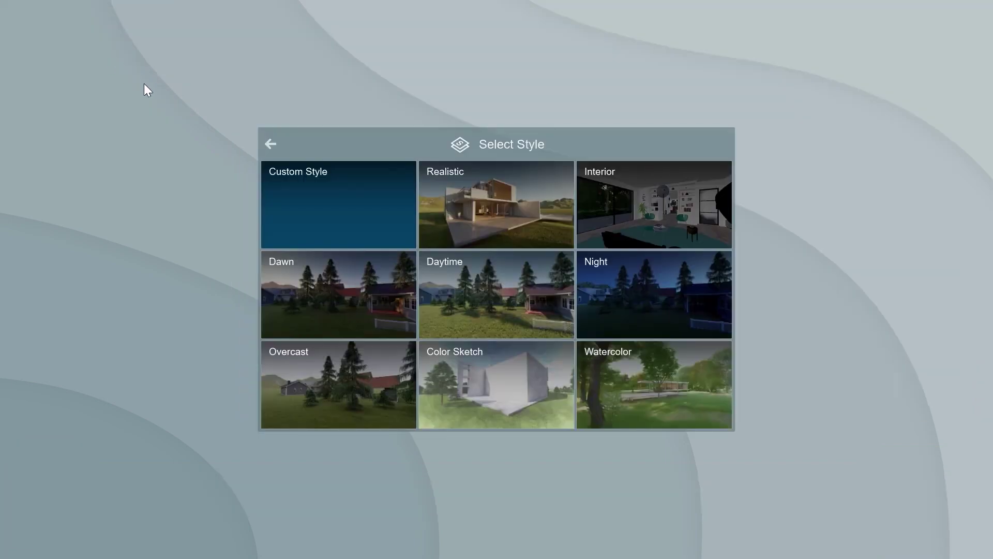
left_click(319, 372)
left_click(408, 293)
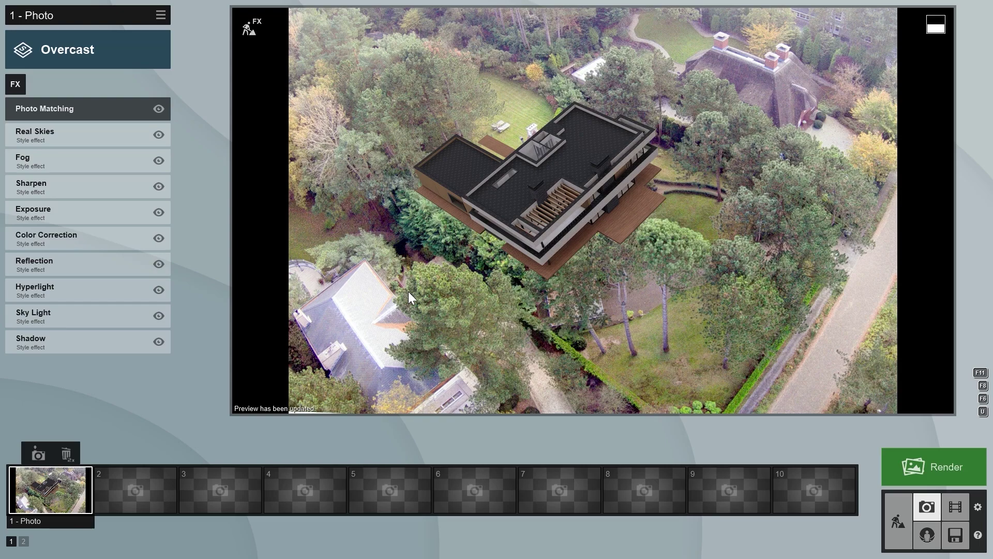
left_click(898, 500)
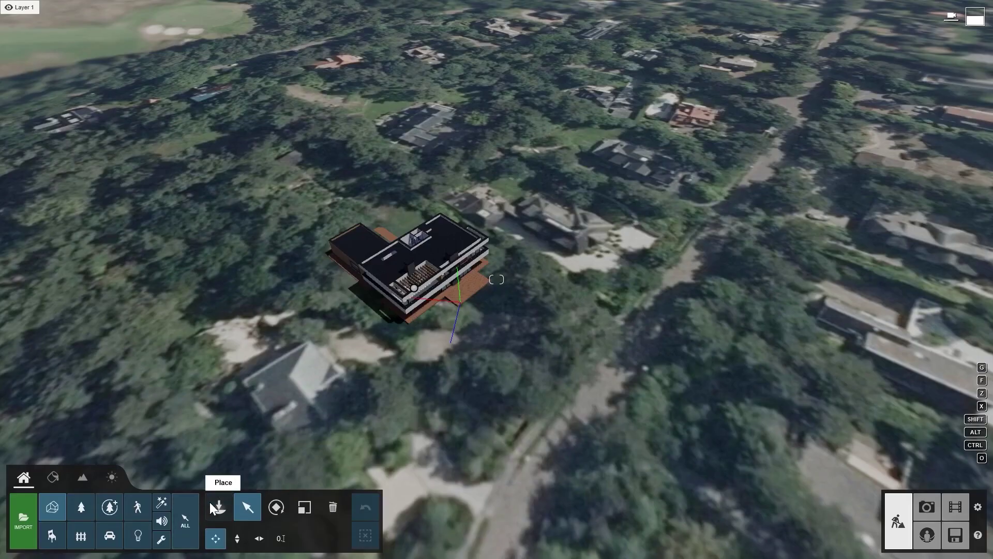
Step: Place the eighth 'europeanaspen' Nature tree just below the house and check it in Photo mode
left_click(217, 506)
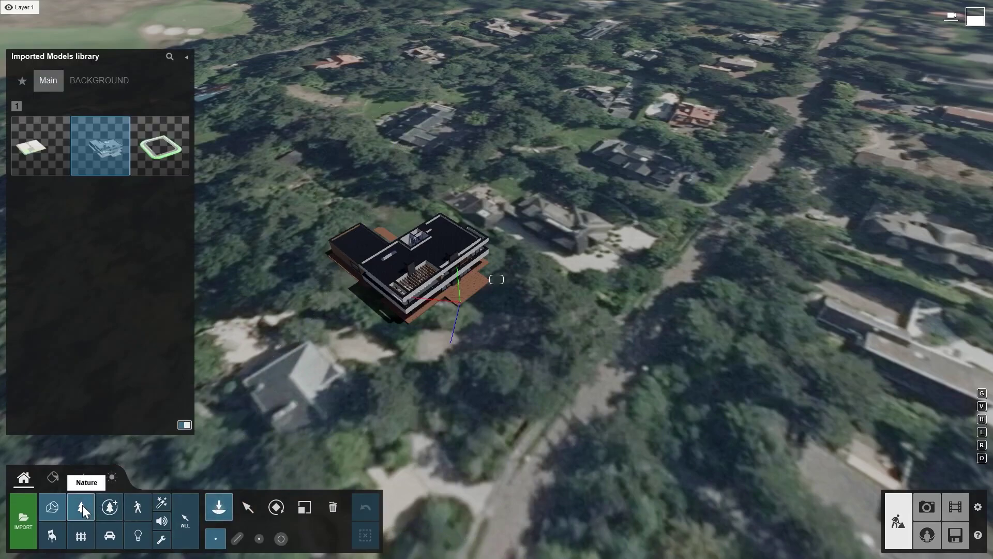
left_click(82, 506)
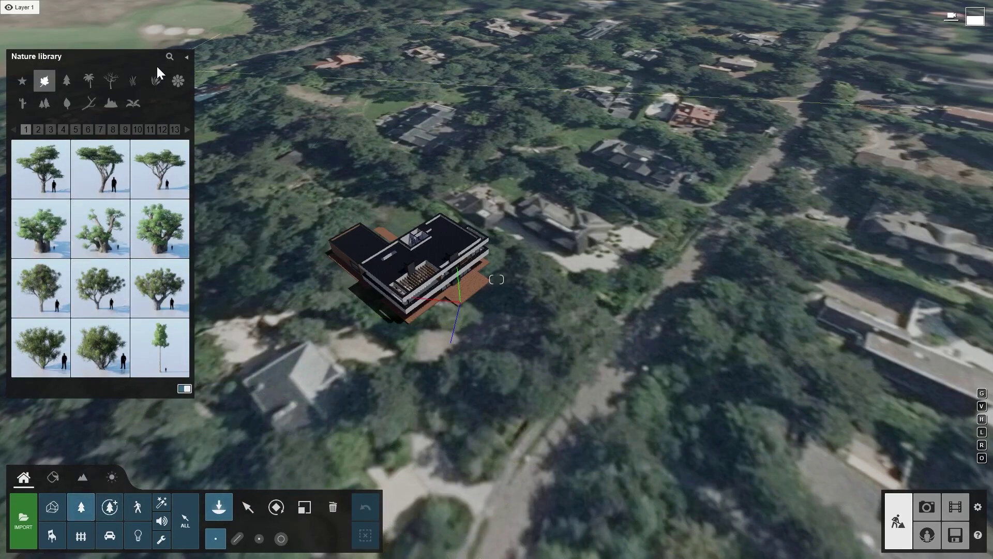
left_click(170, 56)
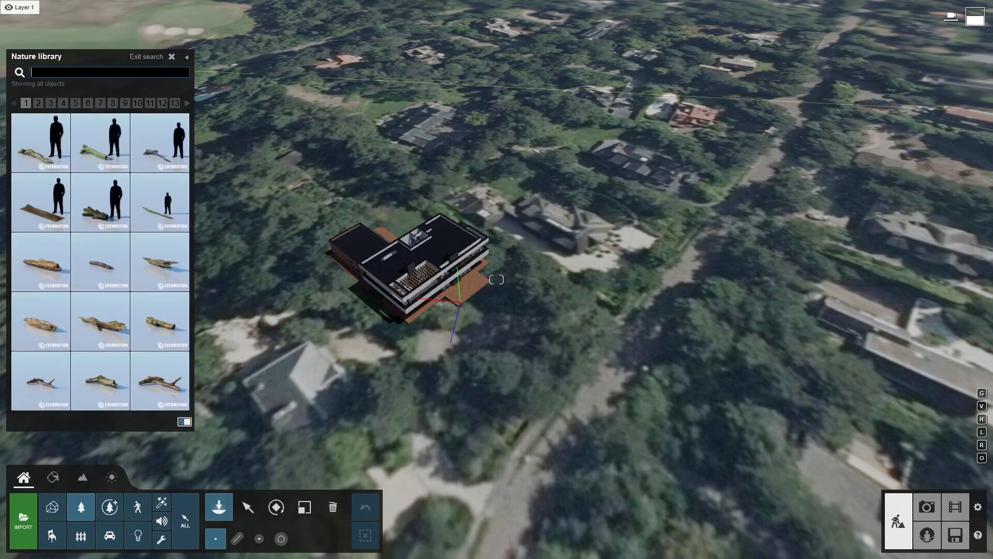
type("eur")
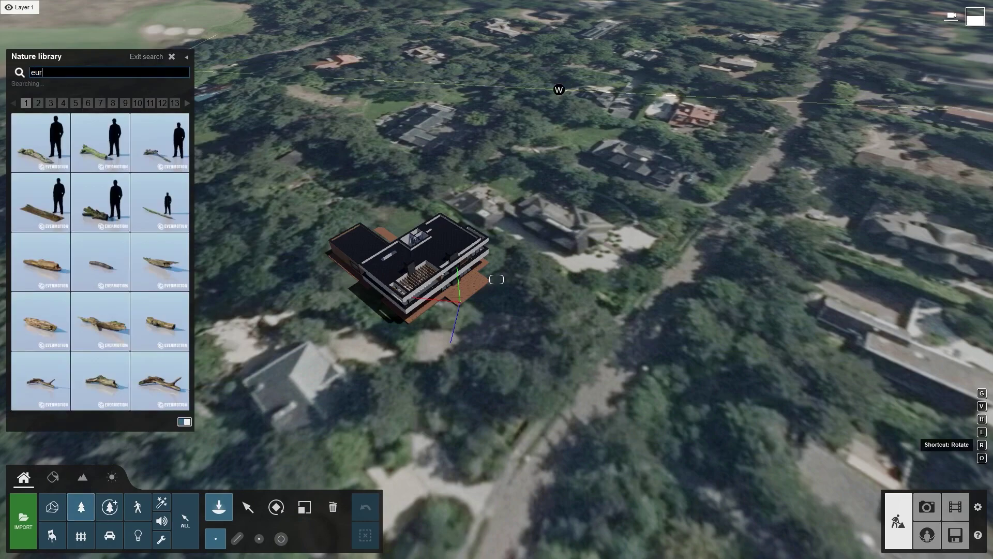
type("opeanaspen")
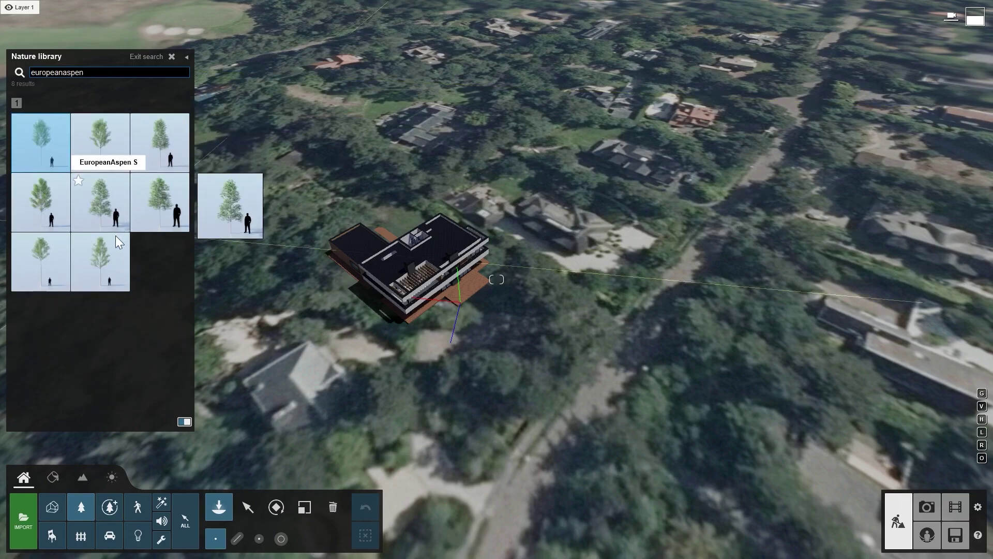
left_click(106, 249)
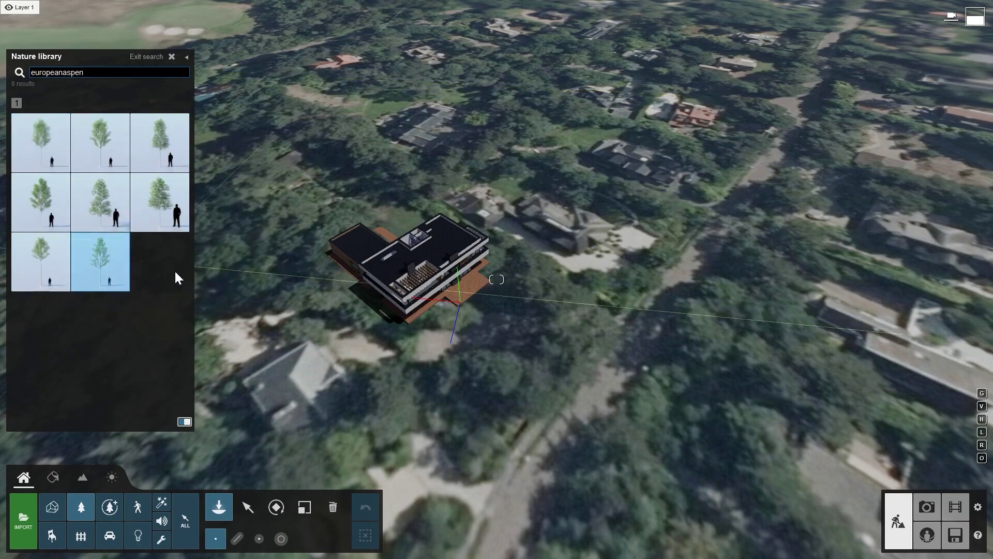
left_click(454, 357)
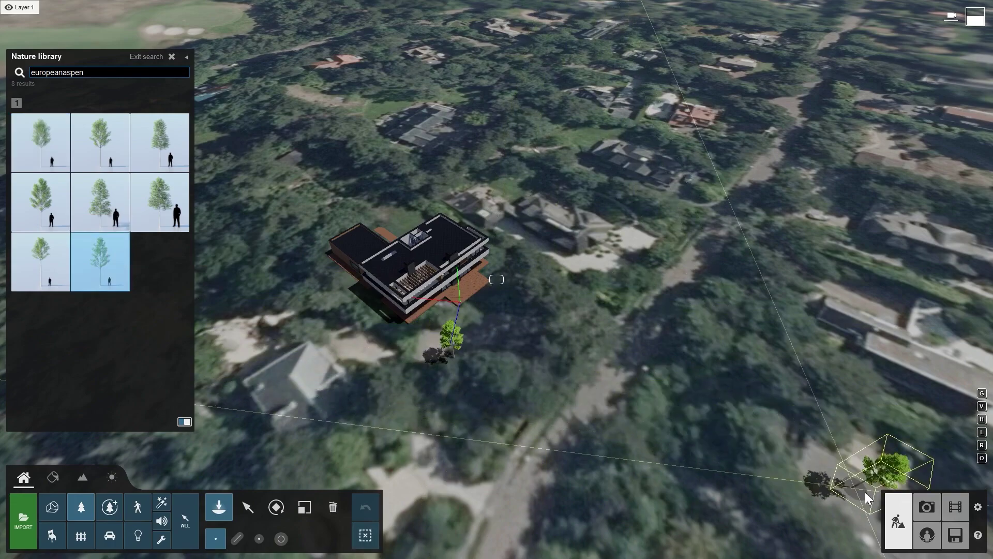
left_click(929, 509)
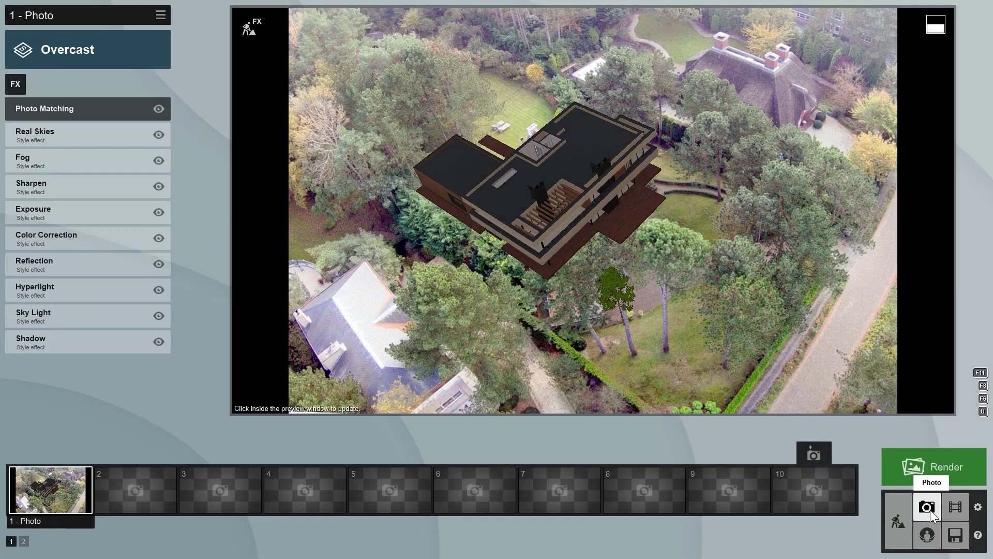
left_click(899, 521)
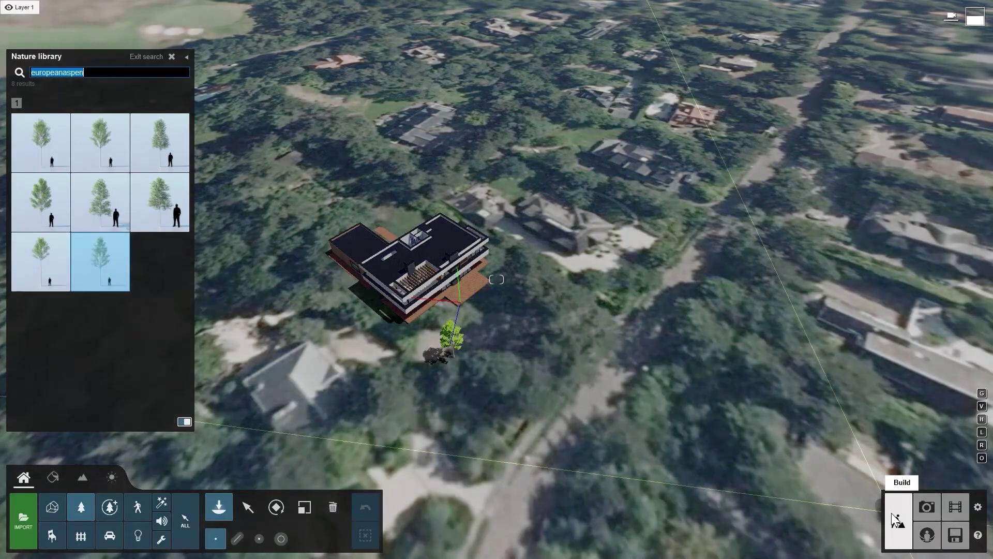
Step: Select the placed aspen tree and scale it up
left_click(248, 507)
left_click(455, 357)
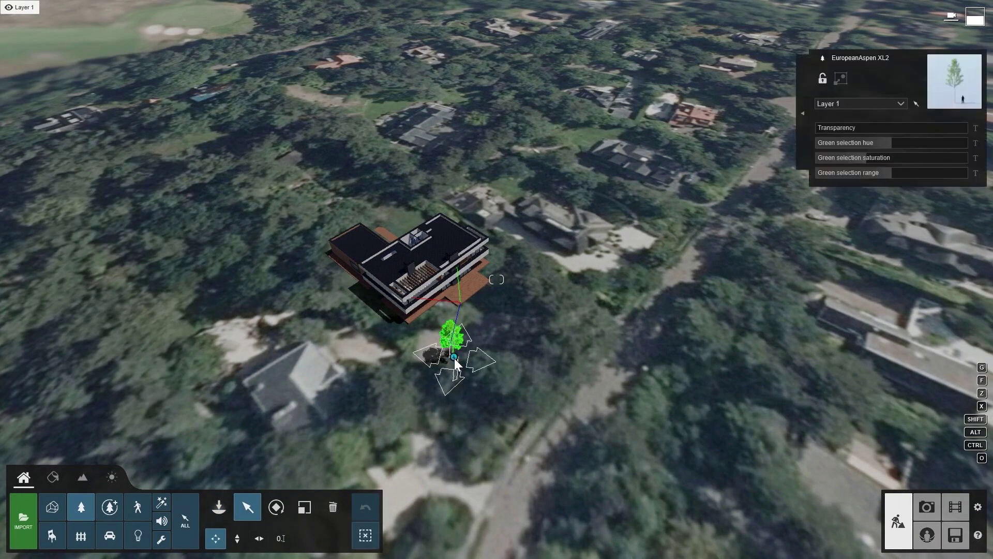
left_click(305, 507)
left_click_drag(462, 371, 464, 364)
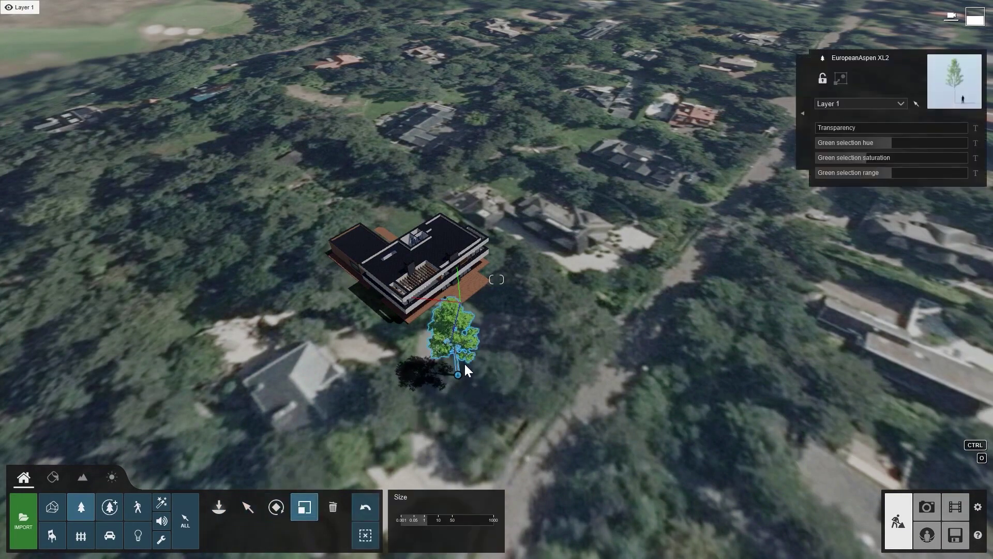
Step: Drag out a copy of the aspen beside the original and rotate the copy's heading
left_click(926, 507)
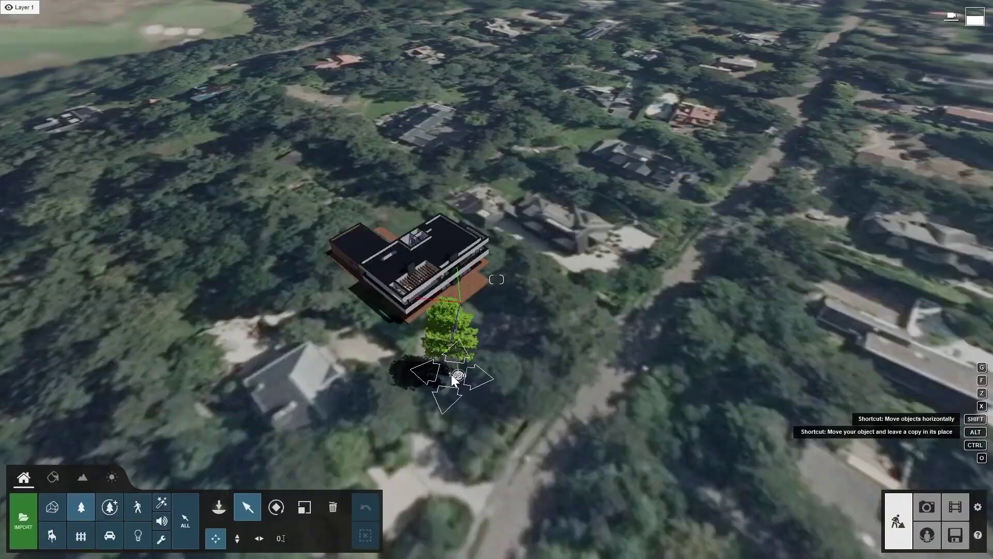
left_click_drag(461, 375, 481, 374, "alt")
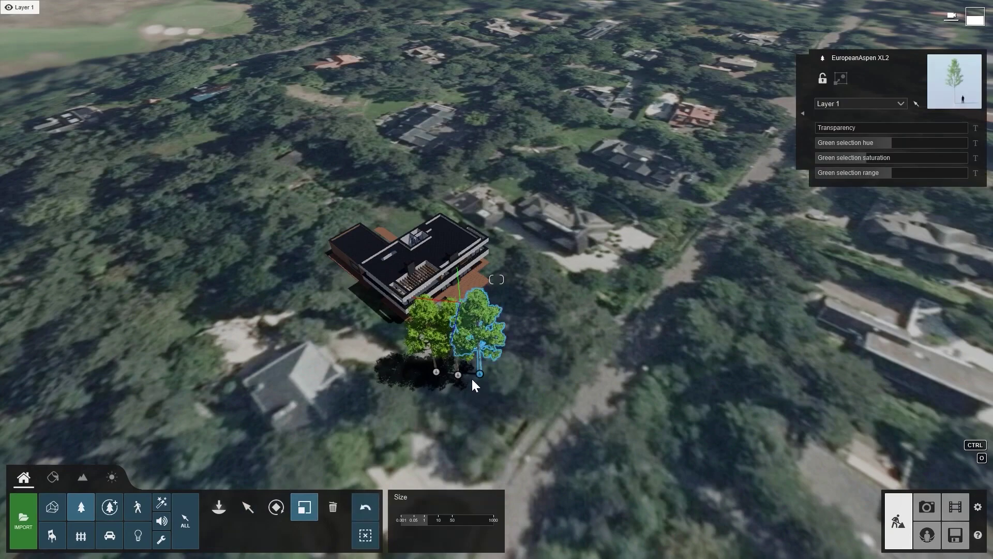
key("r")
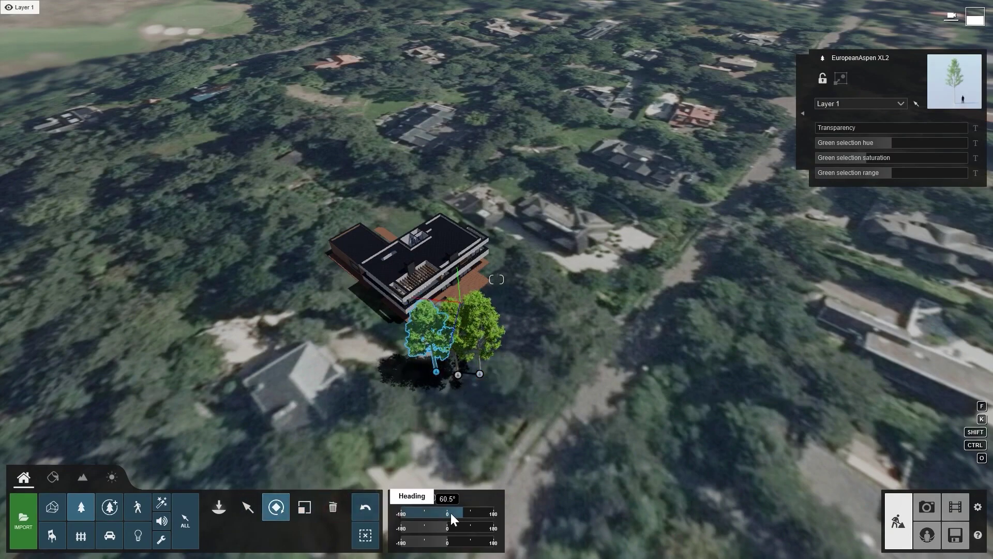
left_click(219, 507)
Step: Line-place nine third-variant BlackElder shrubs along the house's left side and view them in the photo
type("blackelder")
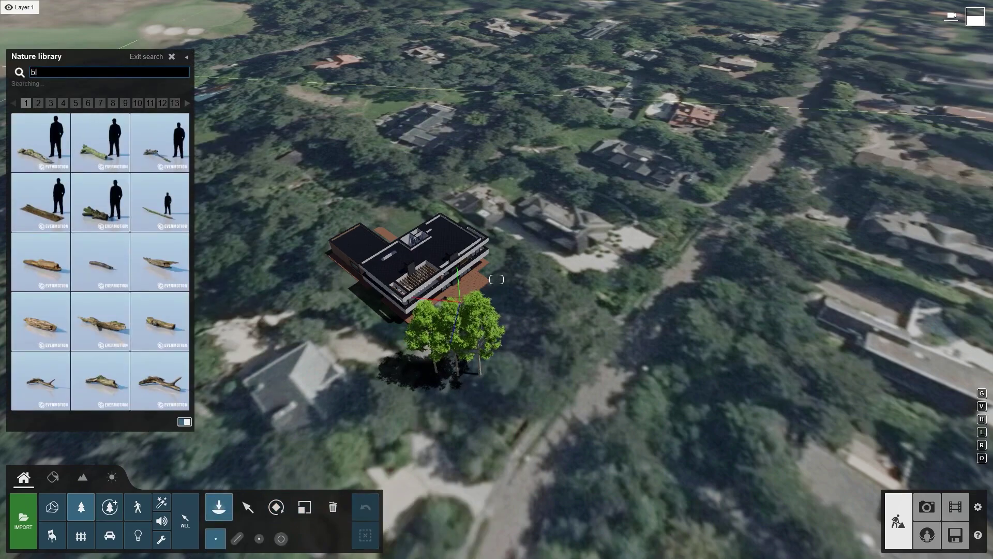
left_click(162, 142)
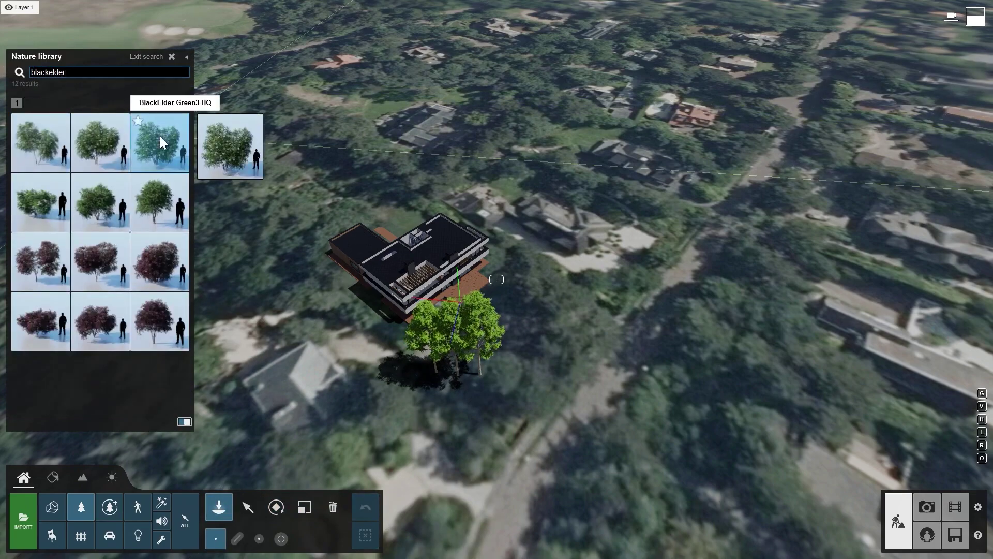
left_click(237, 538)
left_click_drag(400, 332, 316, 249)
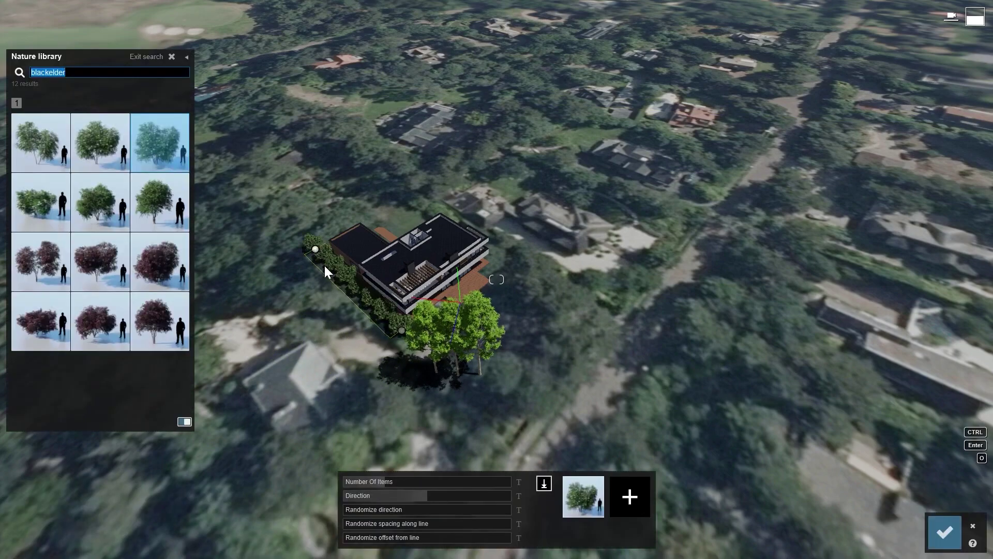
left_click(387, 482)
key("Return")
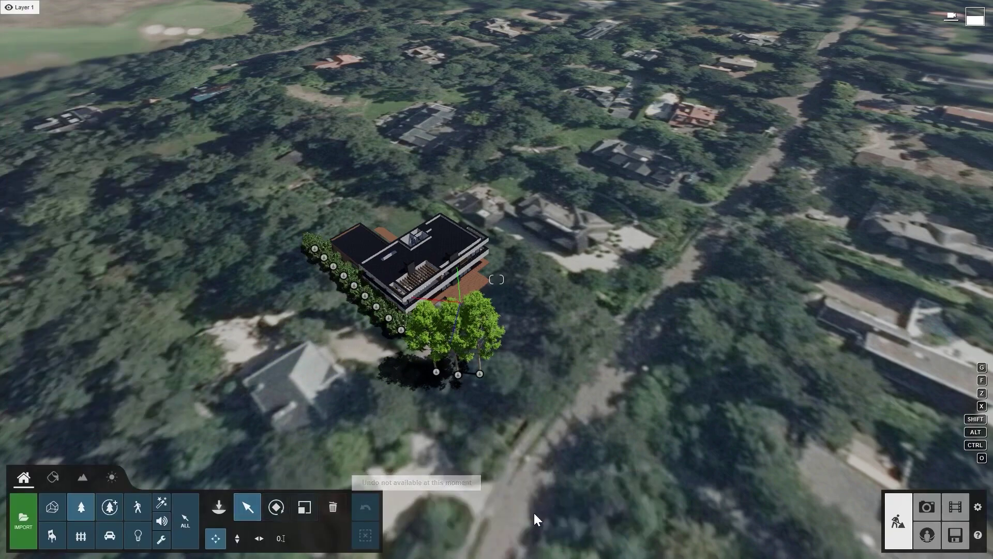
left_click(926, 508)
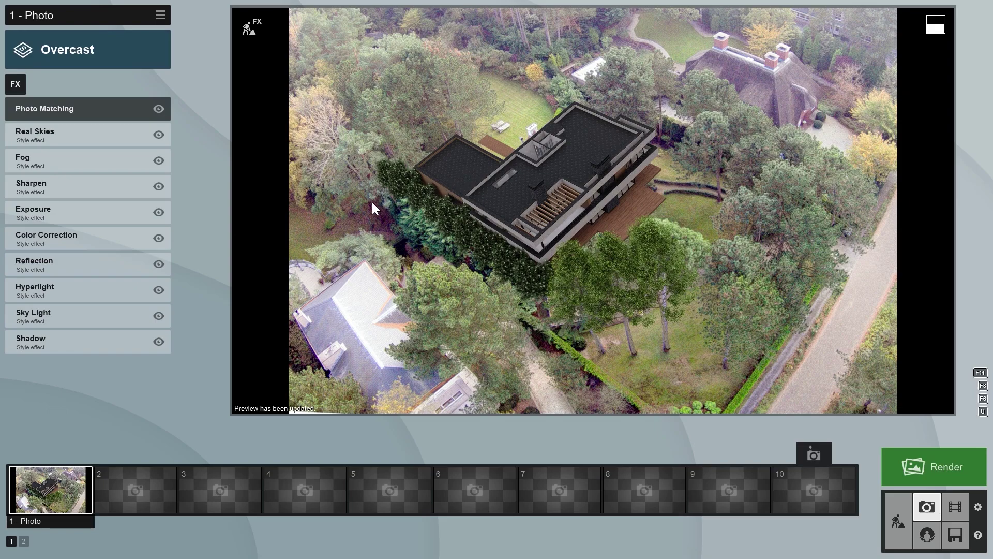
Step: Turn off Sharpen and add a Camera Depth of Field effect with its focus point set
left_click(158, 186)
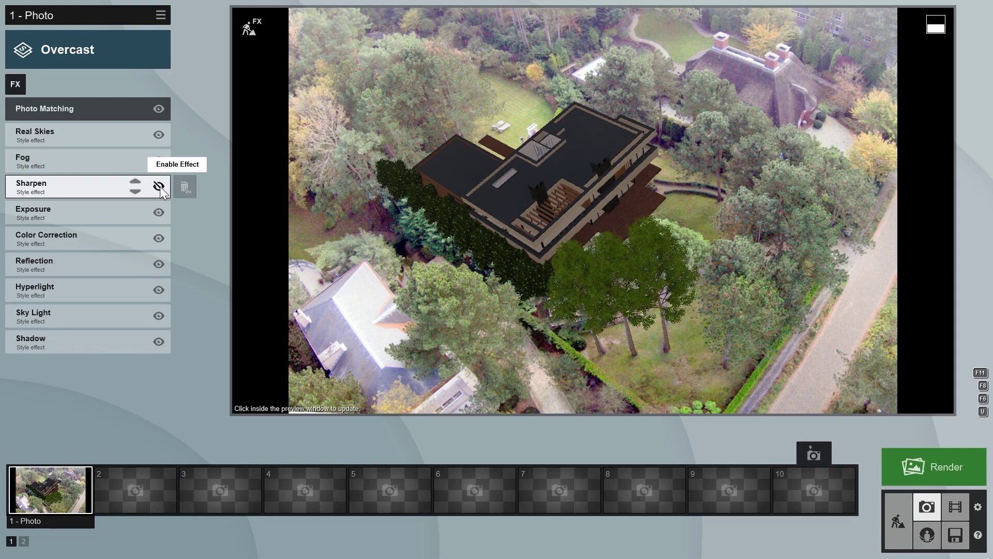
left_click(18, 83)
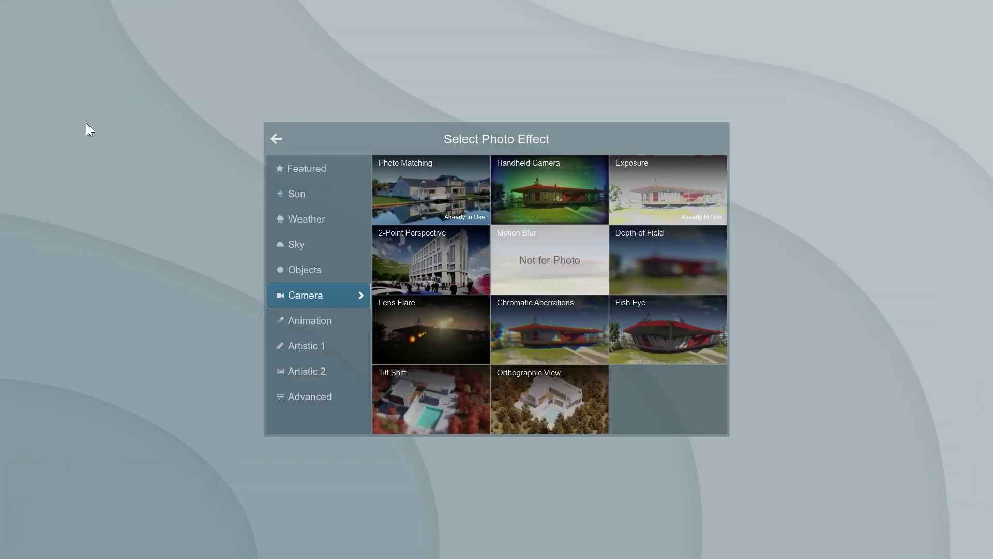
left_click(638, 252)
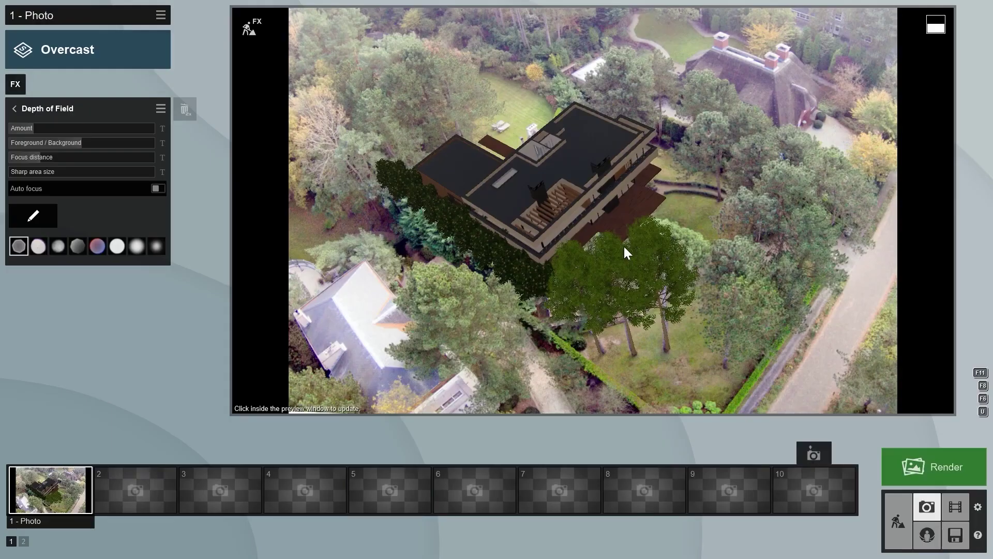
left_click(31, 216)
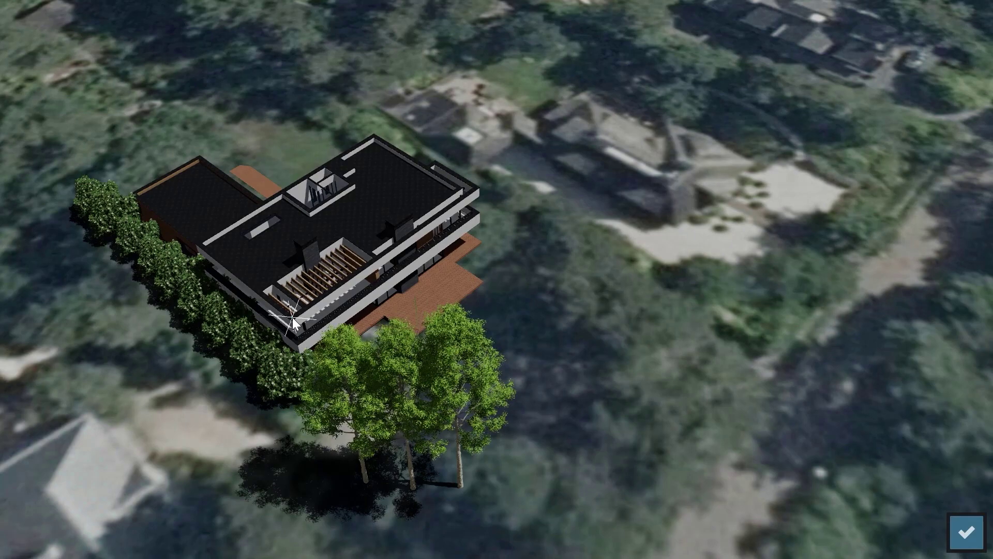
left_click(966, 532)
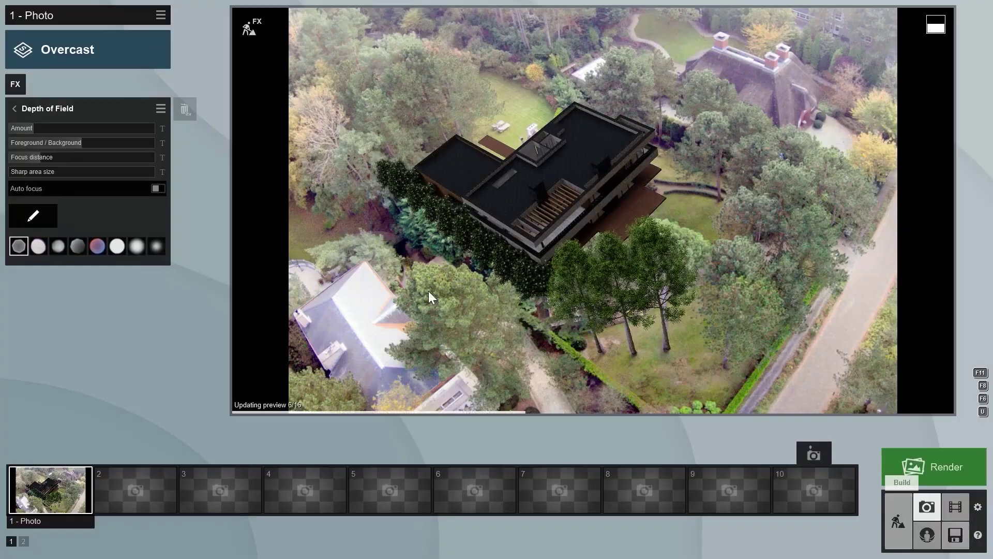
Step: Set depth of field focus distance to 6.9 m and amount to 4.2, then refresh the preview
mouse_move(59, 158)
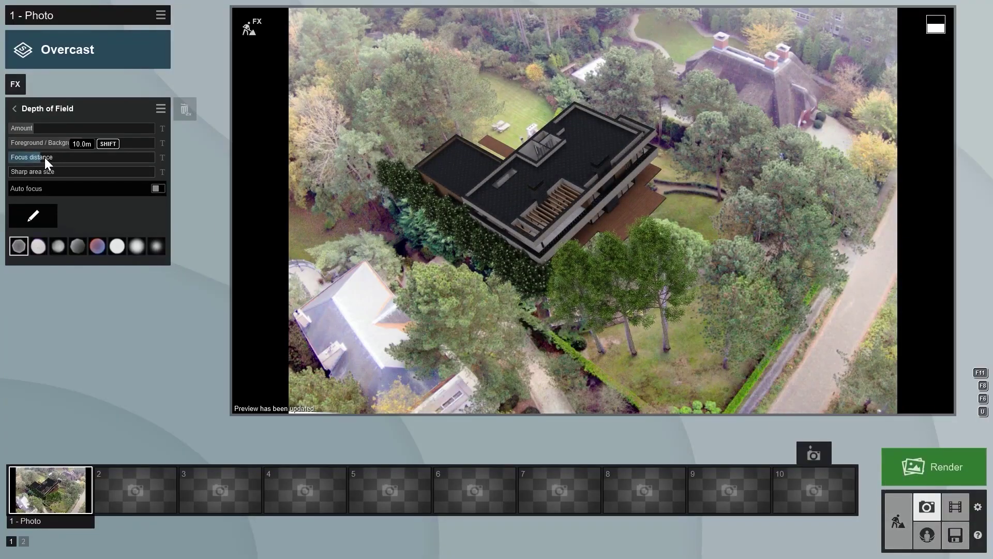
left_click_drag(43, 156, 33, 160)
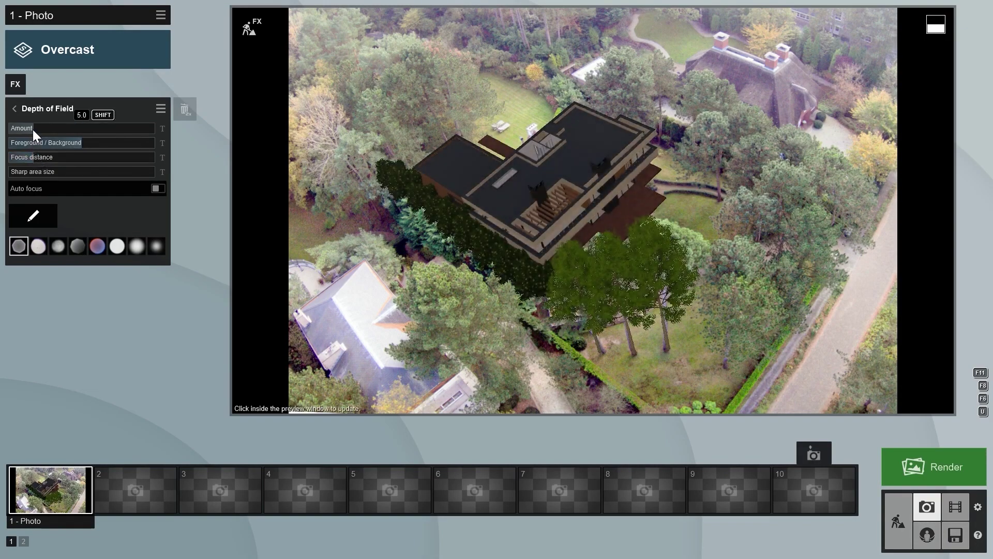
mouse_move(35, 124)
left_mouse_down()
mouse_move(49, 127)
mouse_move(22, 124)
mouse_move(41, 130)
mouse_move(33, 126)
left_mouse_up()
left_click(539, 171)
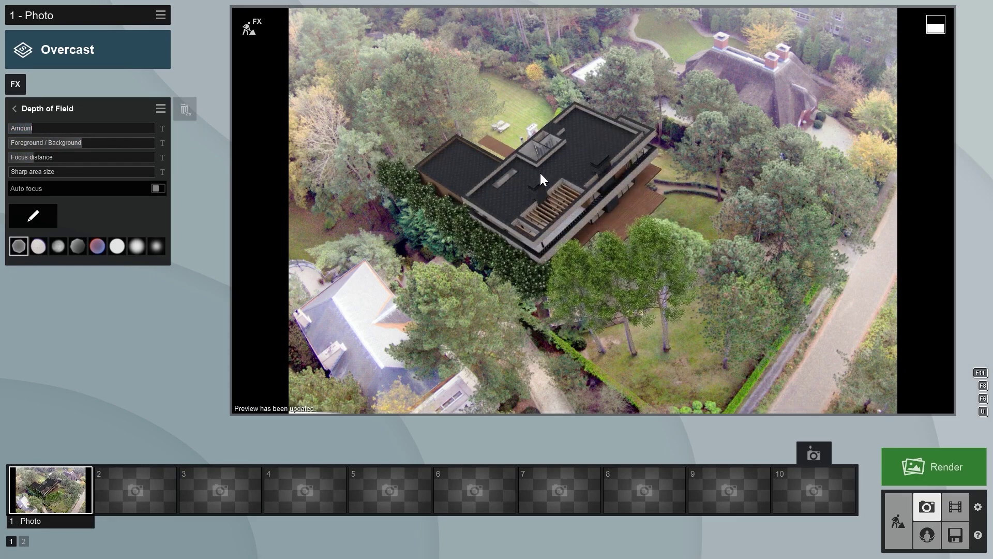
left_click(16, 107)
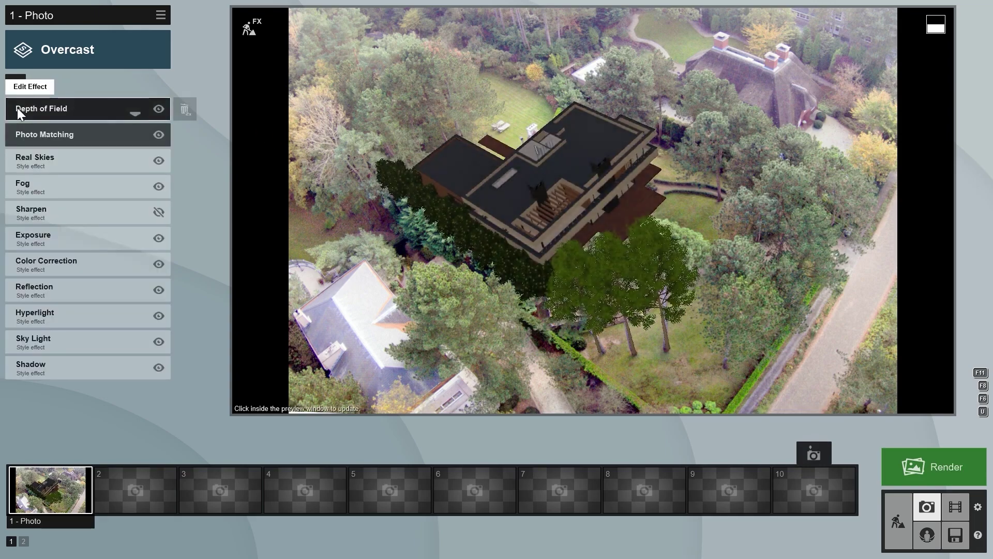
Step: Switch the Real Skies effect to a different overcast sky
left_click(50, 157)
left_click(42, 141)
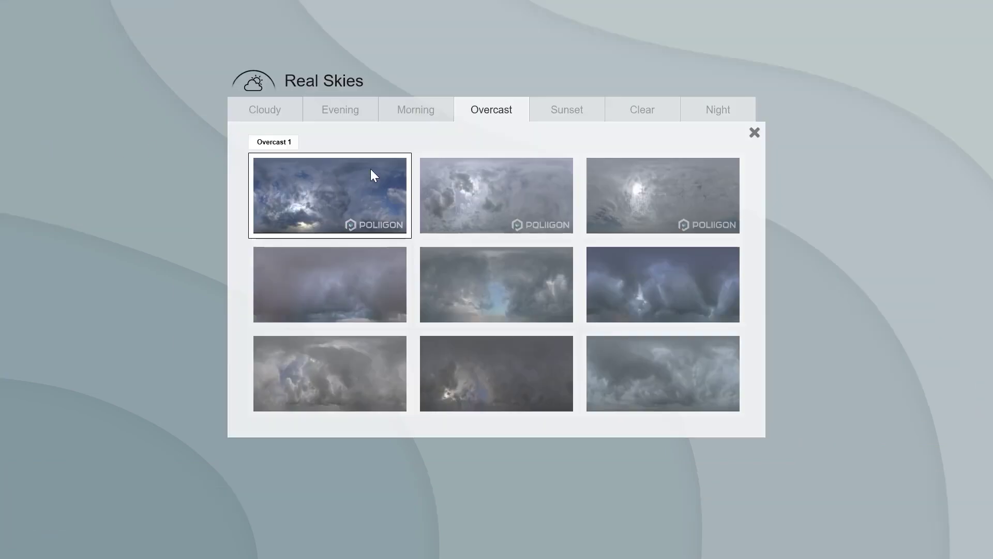
left_click(670, 202)
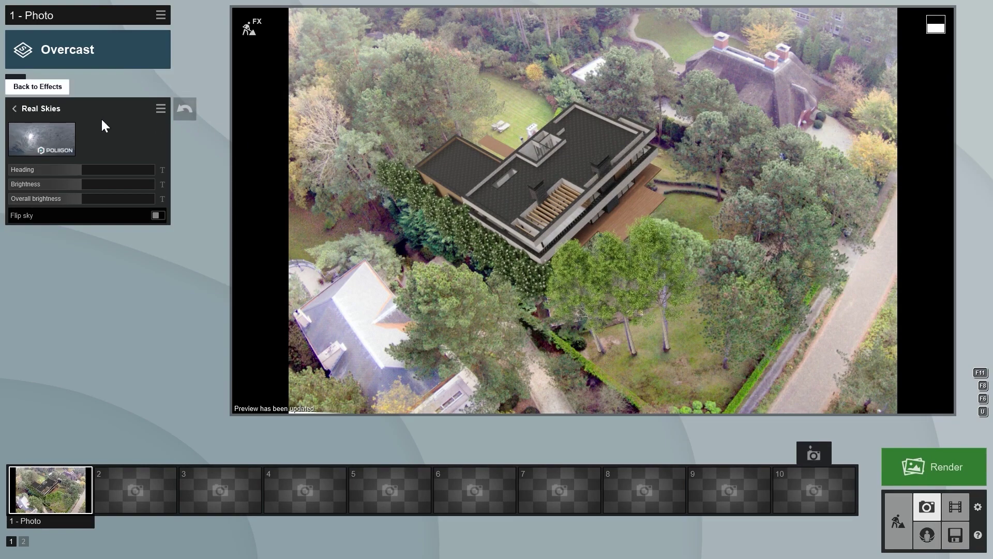
left_click(17, 111)
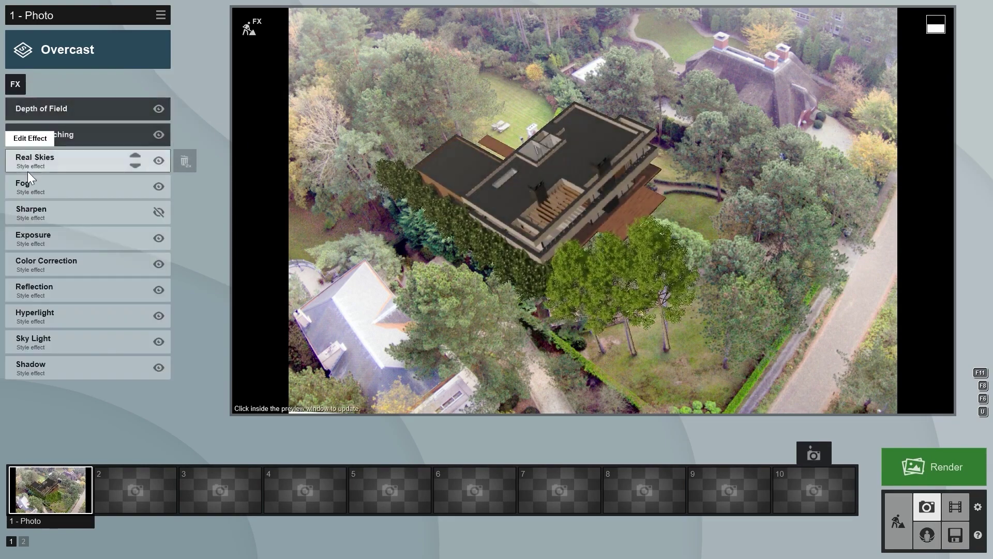
Step: Lower Color Correction's Limit high to 0.8
left_click(51, 264)
mouse_move(151, 247)
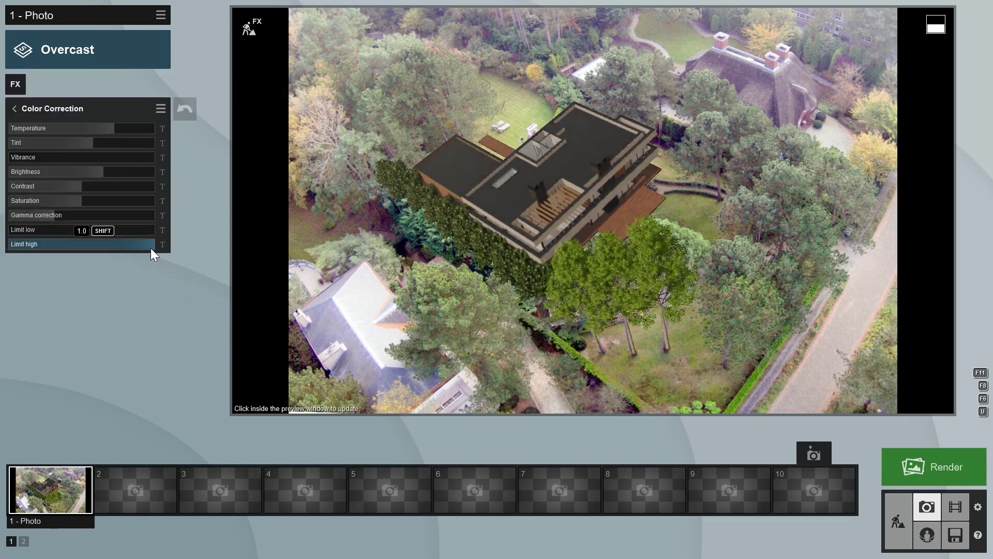
left_click_drag(134, 245, 113, 245)
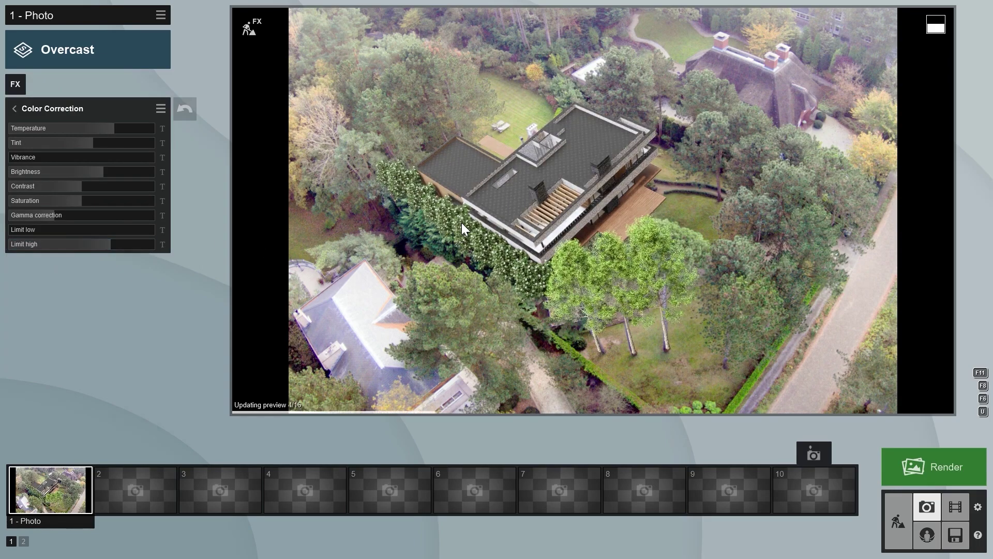
Step: Render photo 1 as a 1920x1080 Desktop-resolution JPG, naming the file
left_click(928, 470)
left_click(448, 420)
type("render")
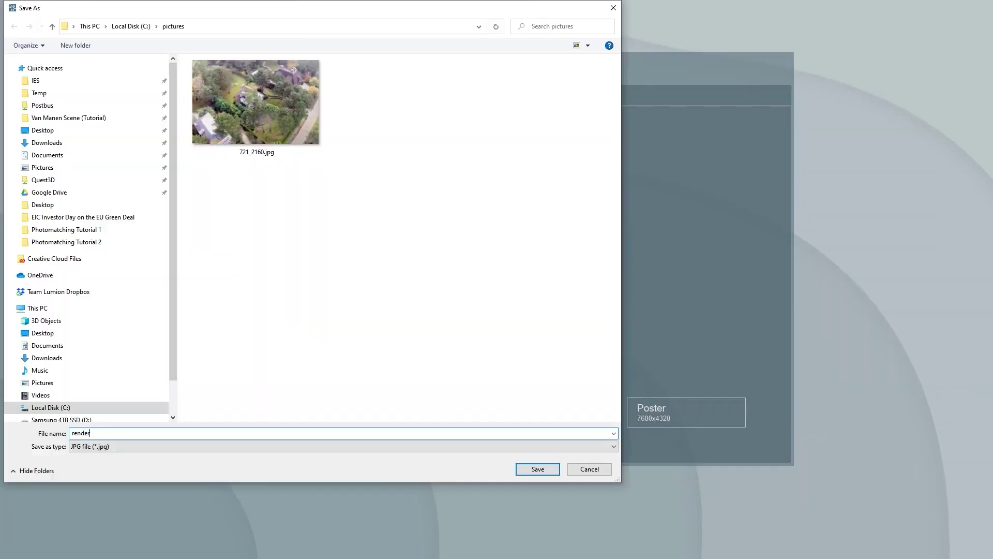
key("Return")
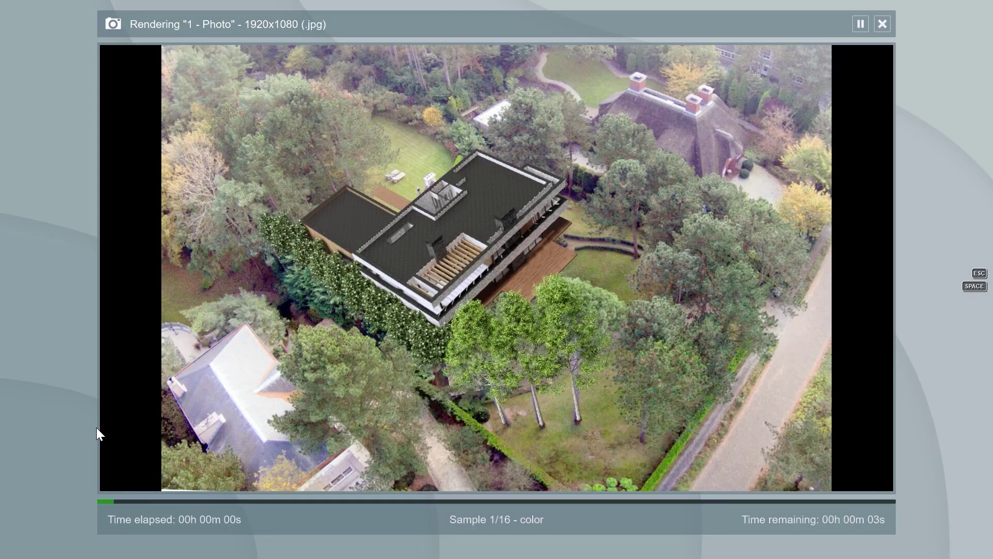
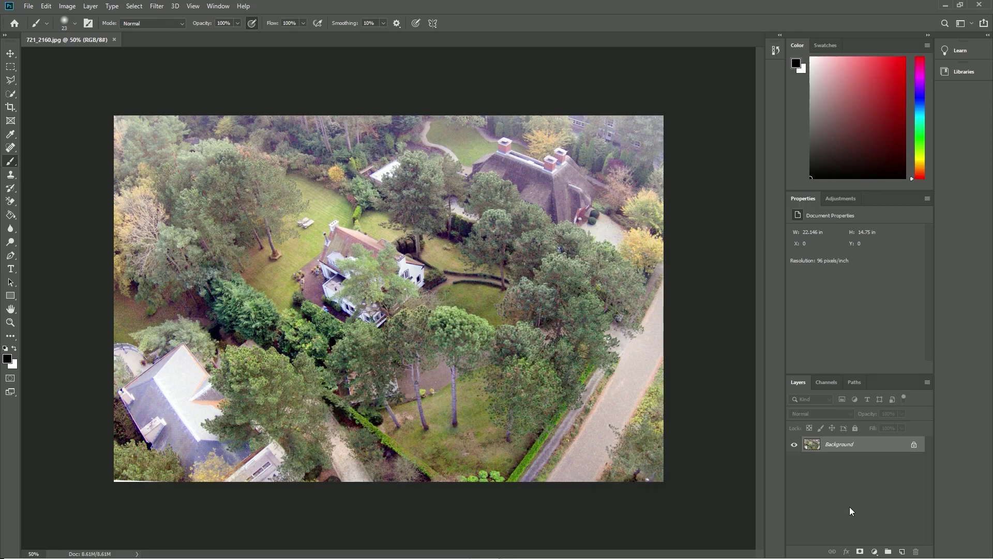
Step: Unlock the Background layer and add two Brightness/Contrast adjustments, raising contrast slightly
left_click(914, 446)
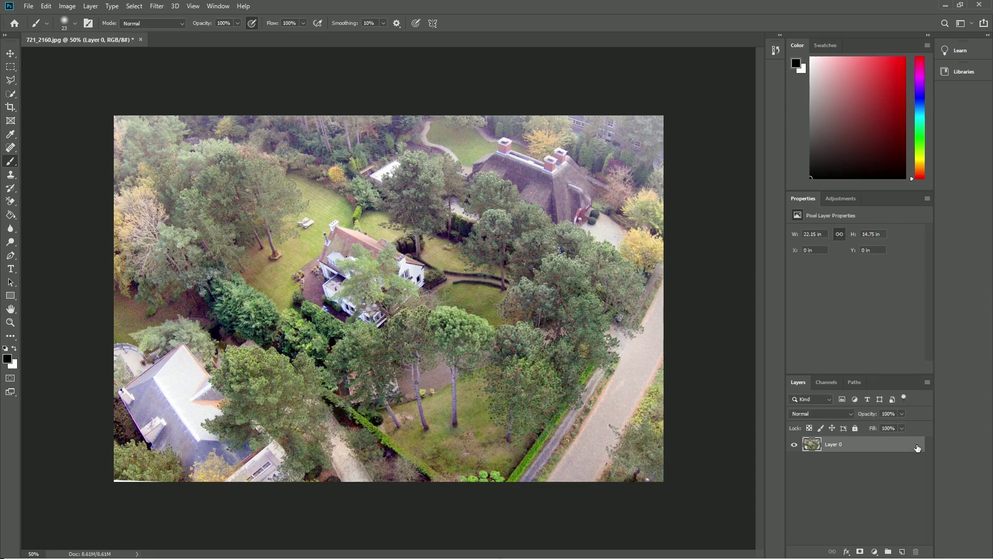
left_click(841, 200)
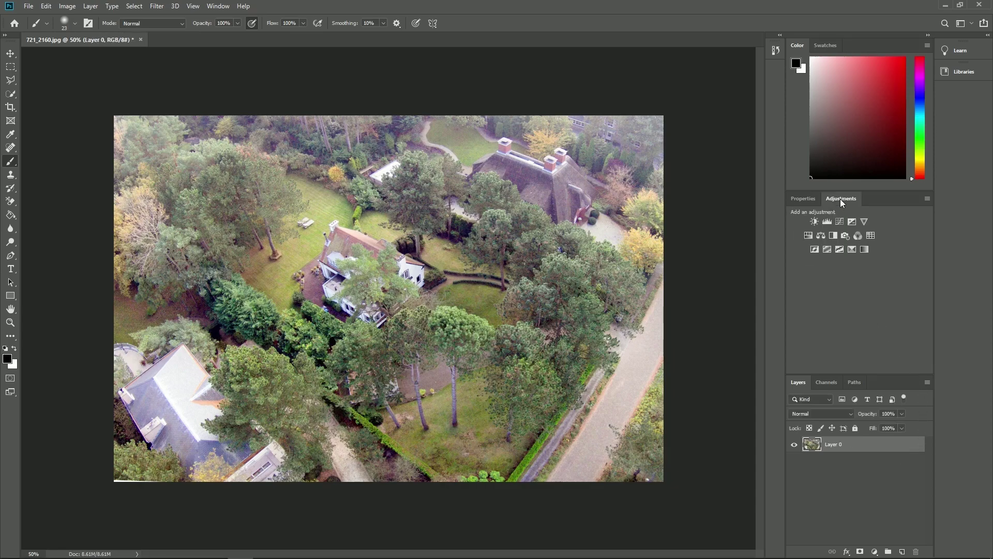
left_click(815, 222)
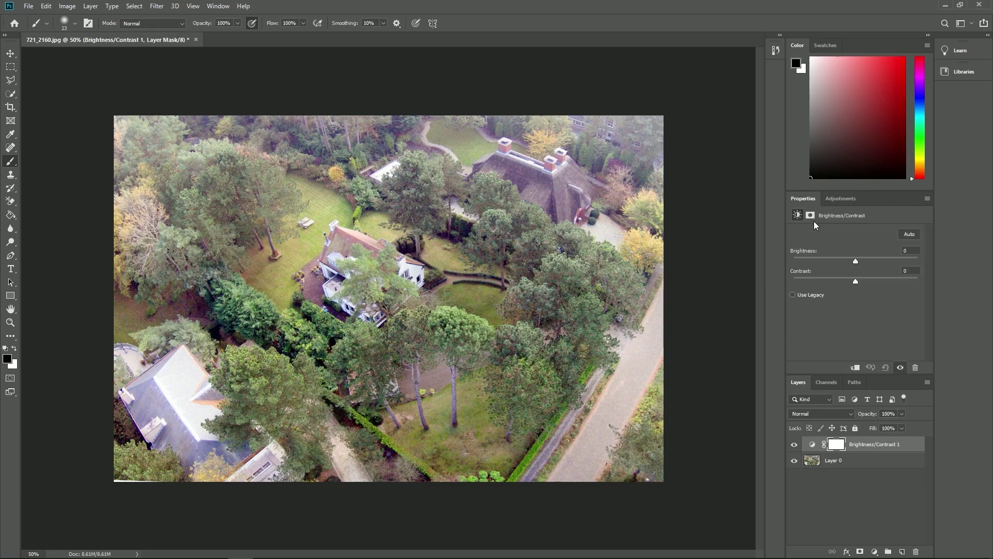
left_click_drag(868, 281, 872, 281)
left_click(834, 199)
left_click(814, 221)
Step: Add a Hue/Saturation adjustment lowering Blues saturation and reducing Master saturation
left_click(808, 236)
left_click(845, 248)
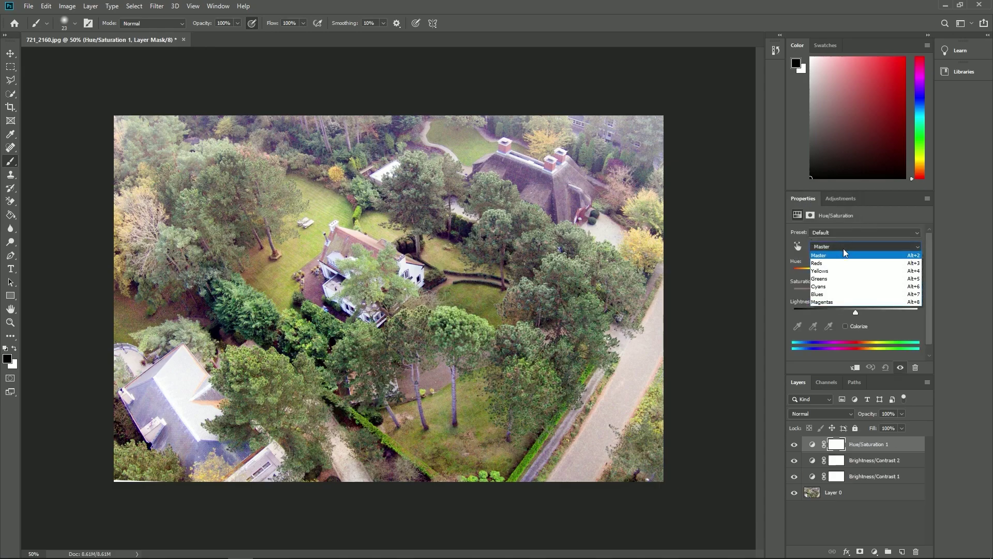
left_click(849, 294)
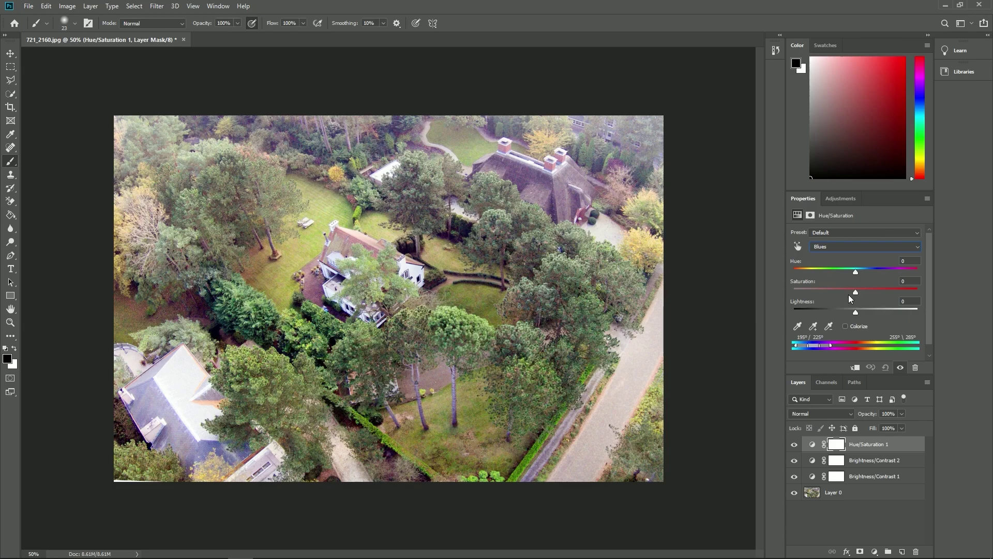
left_click_drag(856, 291, 802, 290)
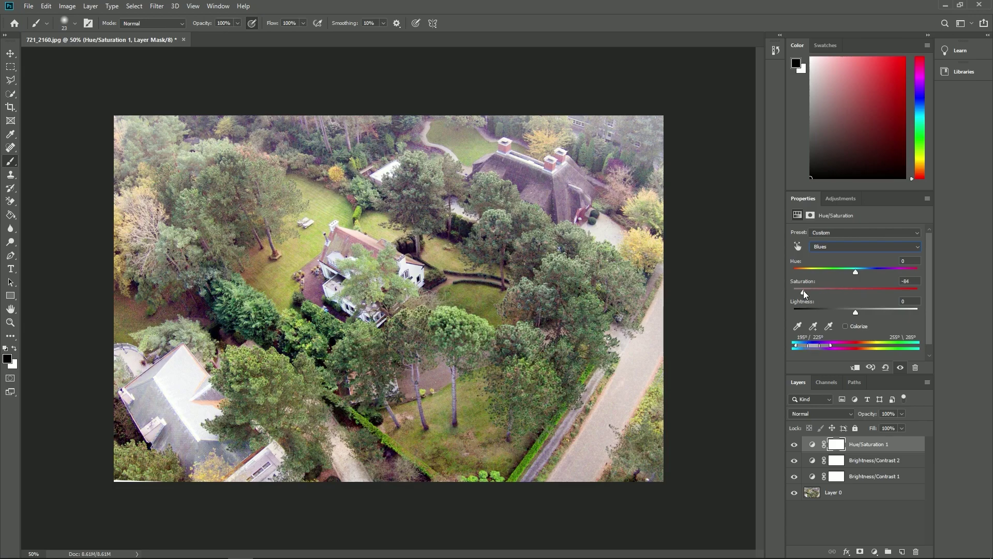
left_click(842, 247)
left_click(842, 304)
left_click(842, 247)
left_click(841, 247)
left_click_drag(856, 292, 847, 292)
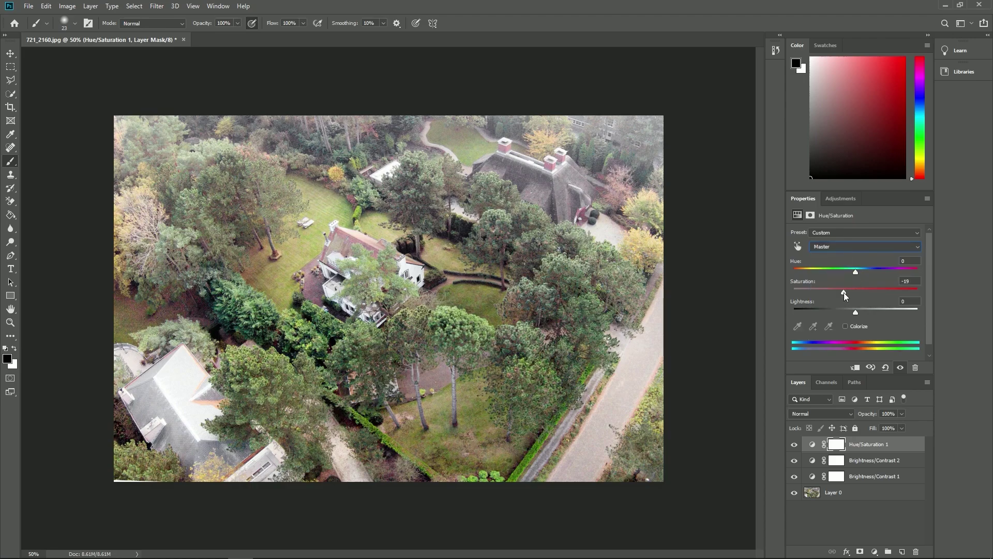
Step: Add a Curves adjustment with two control points, pulling the midtones down to darken
left_click(835, 199)
left_click(840, 221)
left_click(842, 332)
left_click(900, 275)
left_click_drag(867, 308, 866, 312)
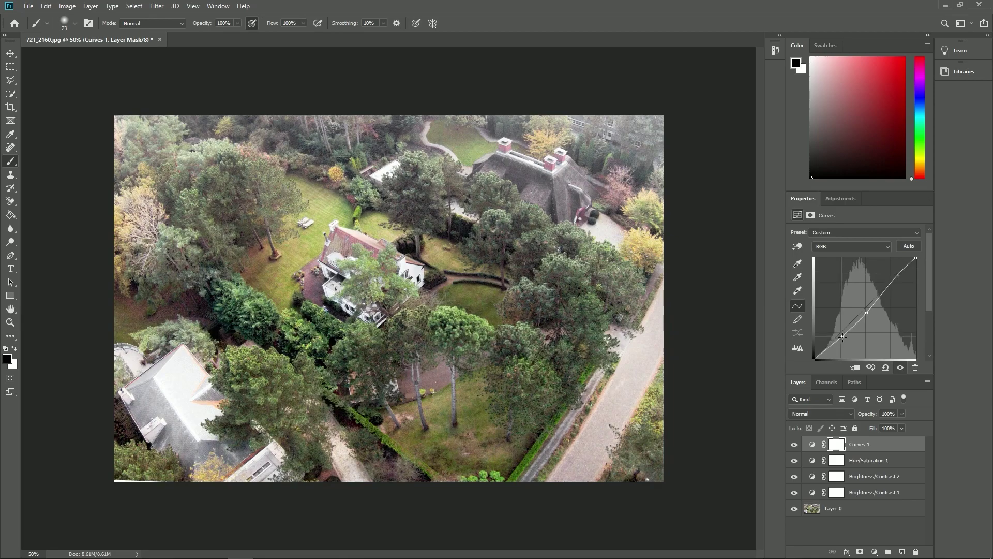
Step: Clone-stamp over a spot on the lawn in the original photo layer
key("s")
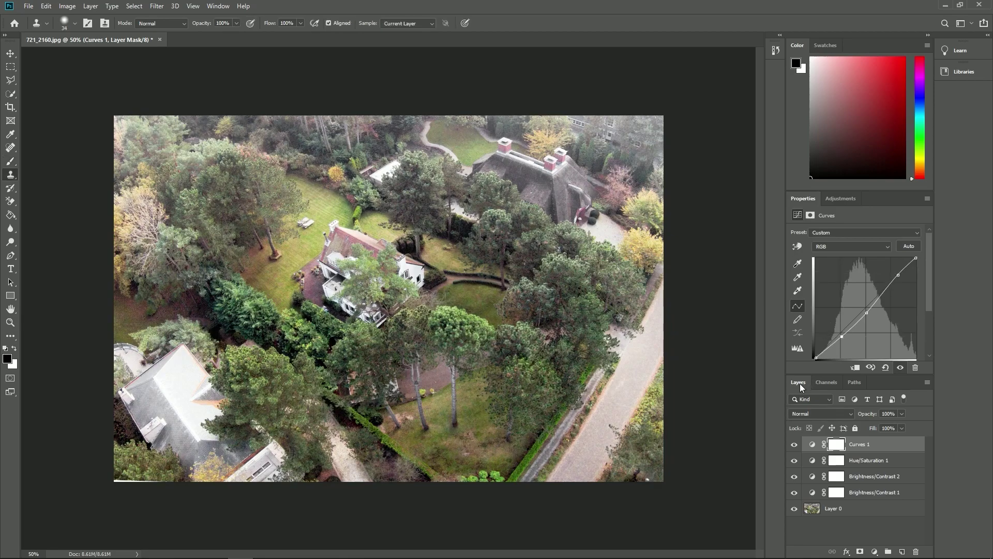
left_click(832, 509)
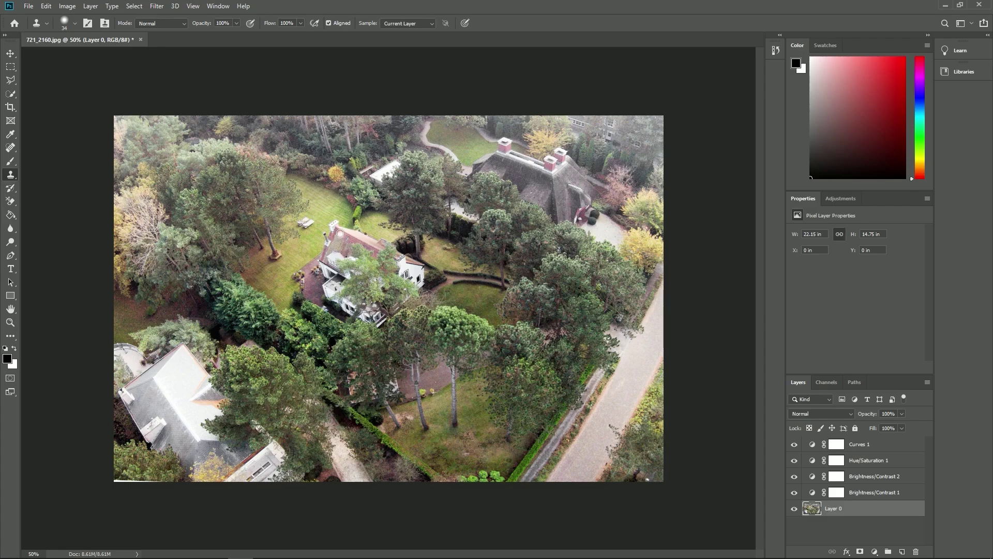
left_click(325, 205, "alt")
mouse_move(329, 224)
left_mouse_down()
mouse_move(342, 226)
mouse_move(329, 237)
mouse_move(348, 231)
mouse_move(332, 243)
mouse_move(357, 231)
mouse_move(343, 236)
left_mouse_up()
Step: Export the photo and load 721_2160-adjusted.png into Lumion photo matching, confirming the match
left_click(29, 5)
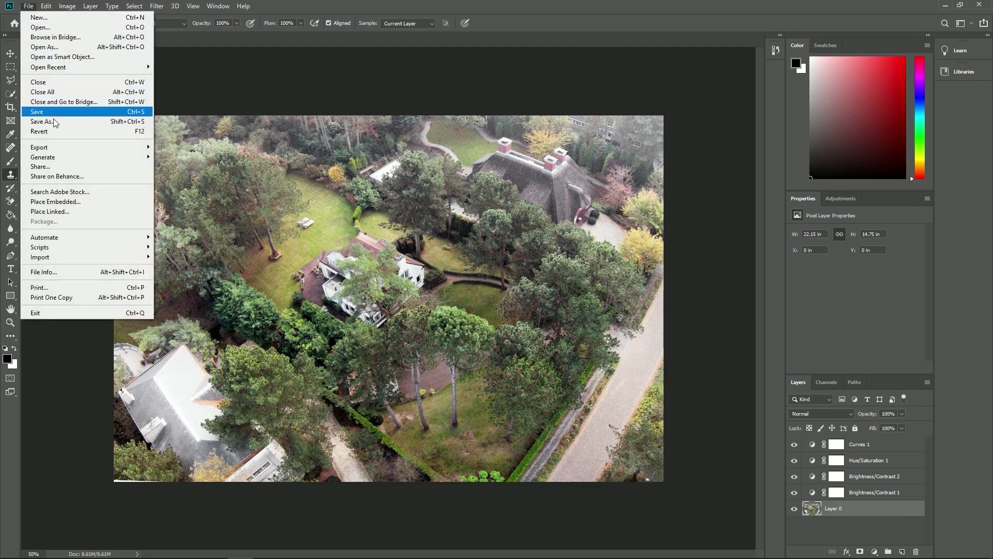
mouse_move(61, 148)
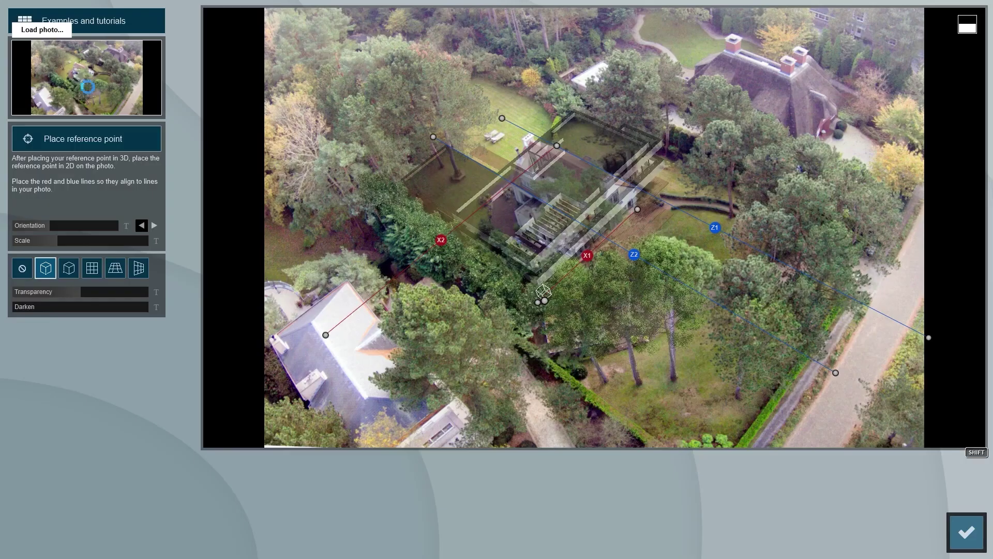
left_click(76, 74)
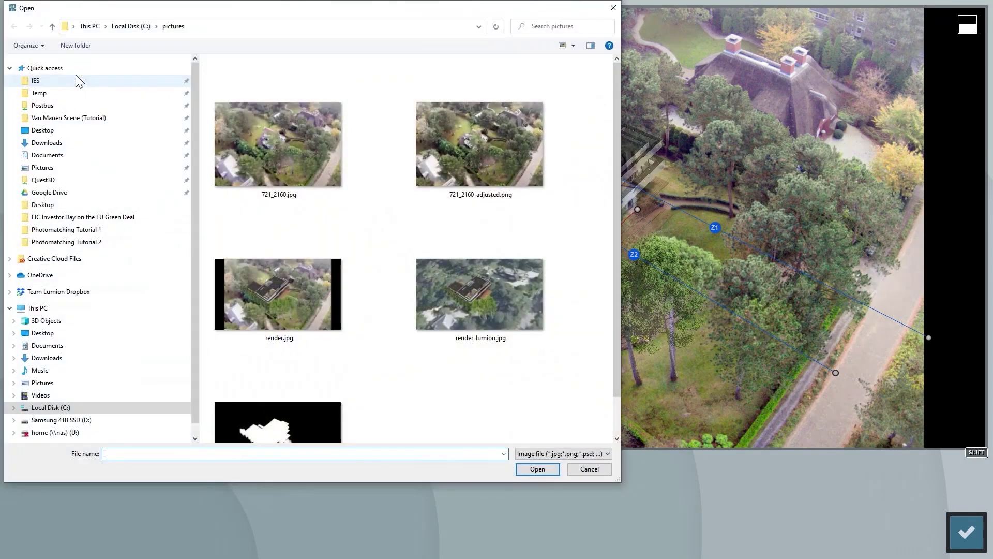
double_click(474, 145)
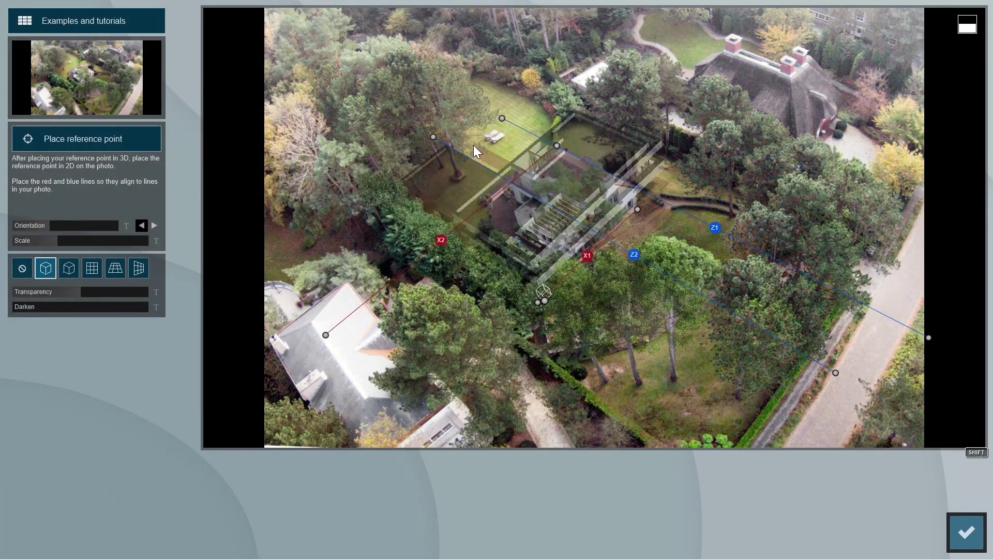
left_click(972, 538)
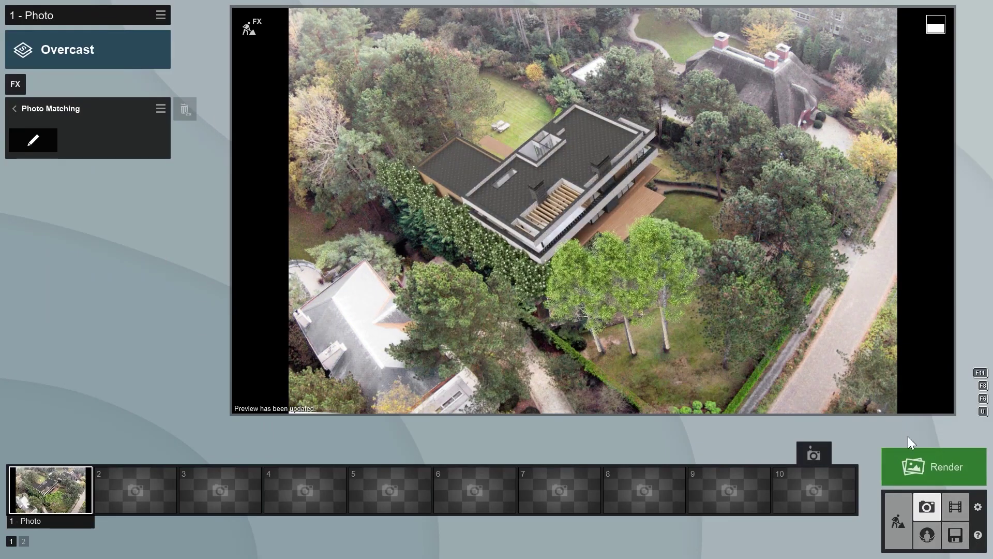